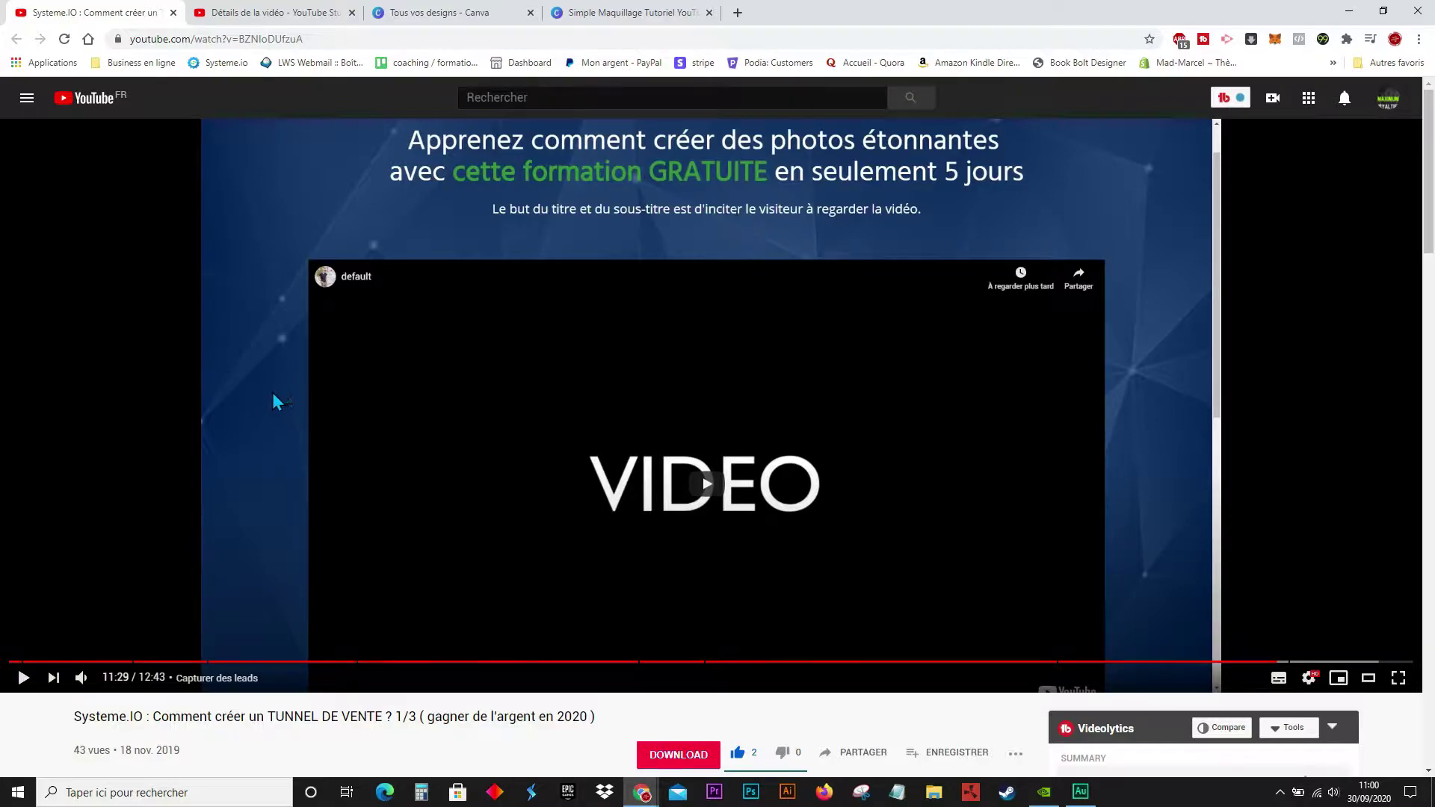
Switch to the video's details in YouTube Studio and examine the timestamped "Sommaire de la vidéo" list in the description.
key("ctrl+Tab")
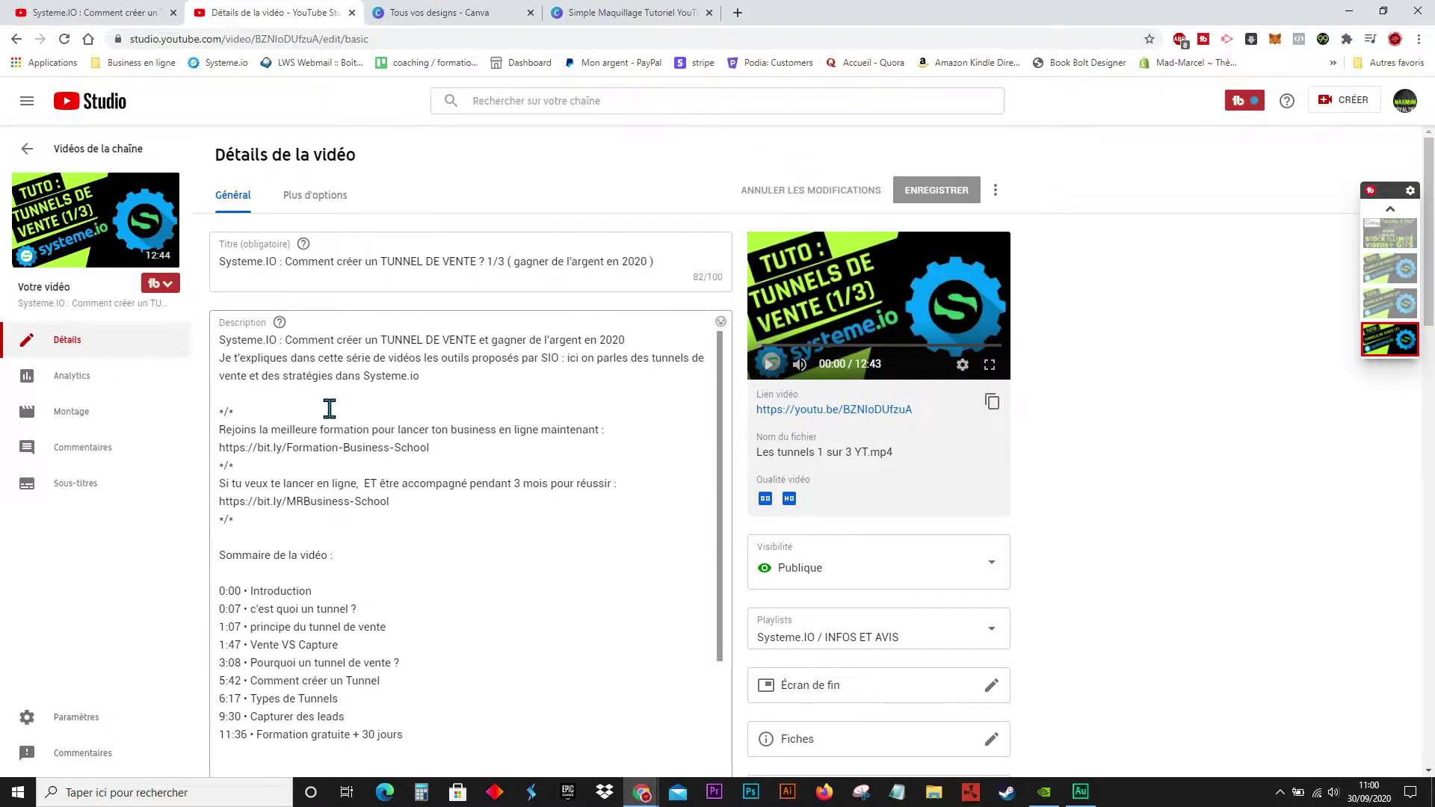
left_click(334, 408)
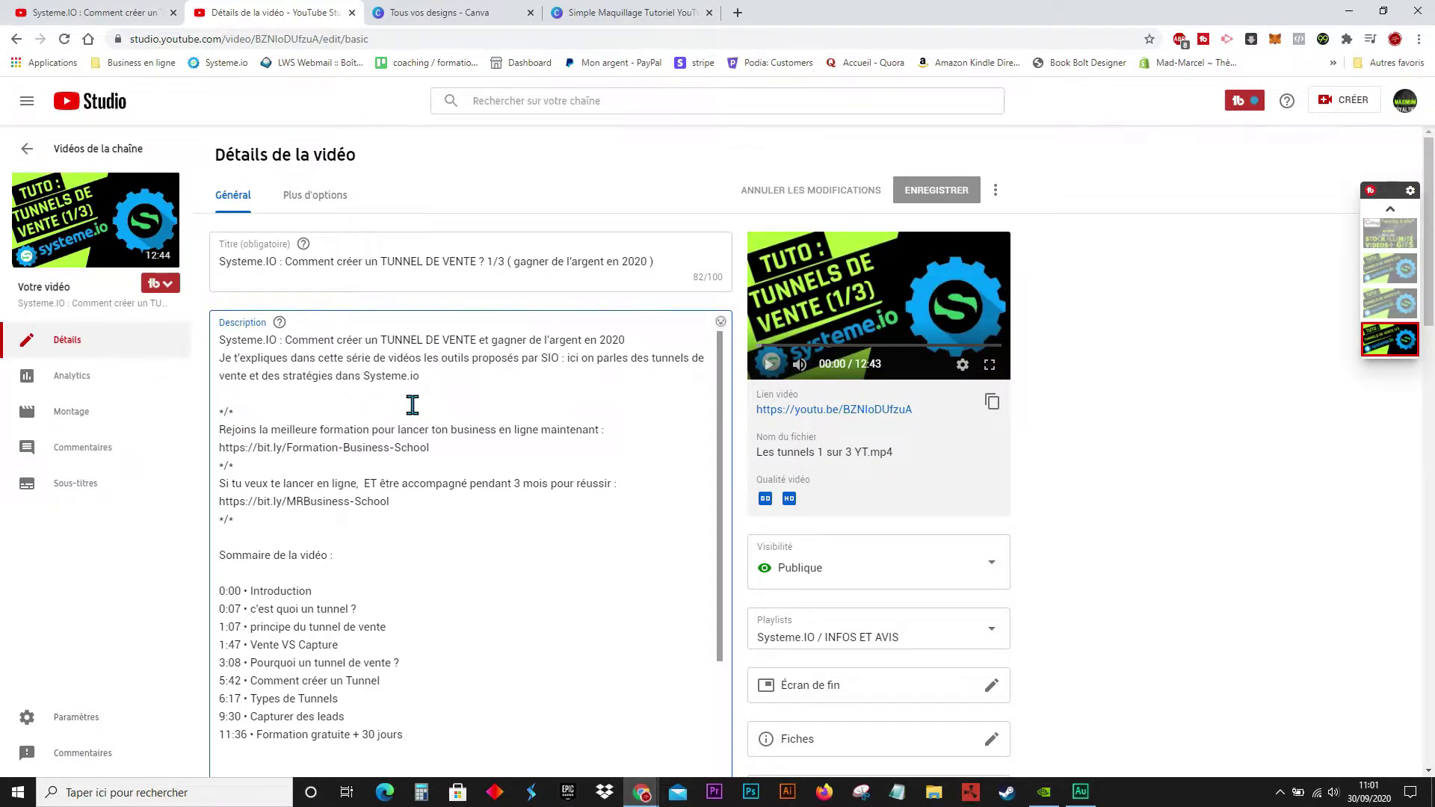
scroll(412, 405, "down", 2)
left_click(461, 589)
left_click_drag(461, 589, 220, 410)
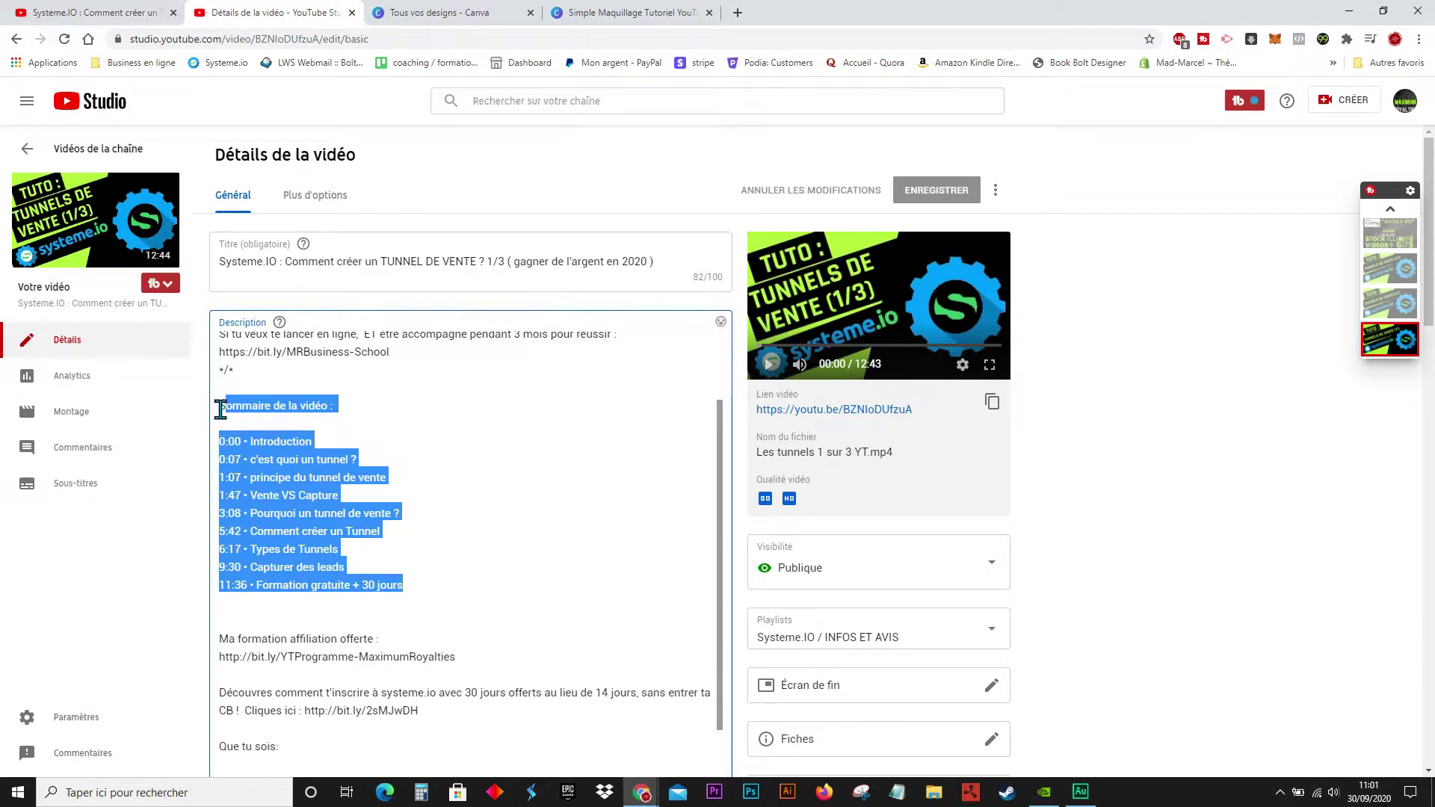
left_click(489, 507)
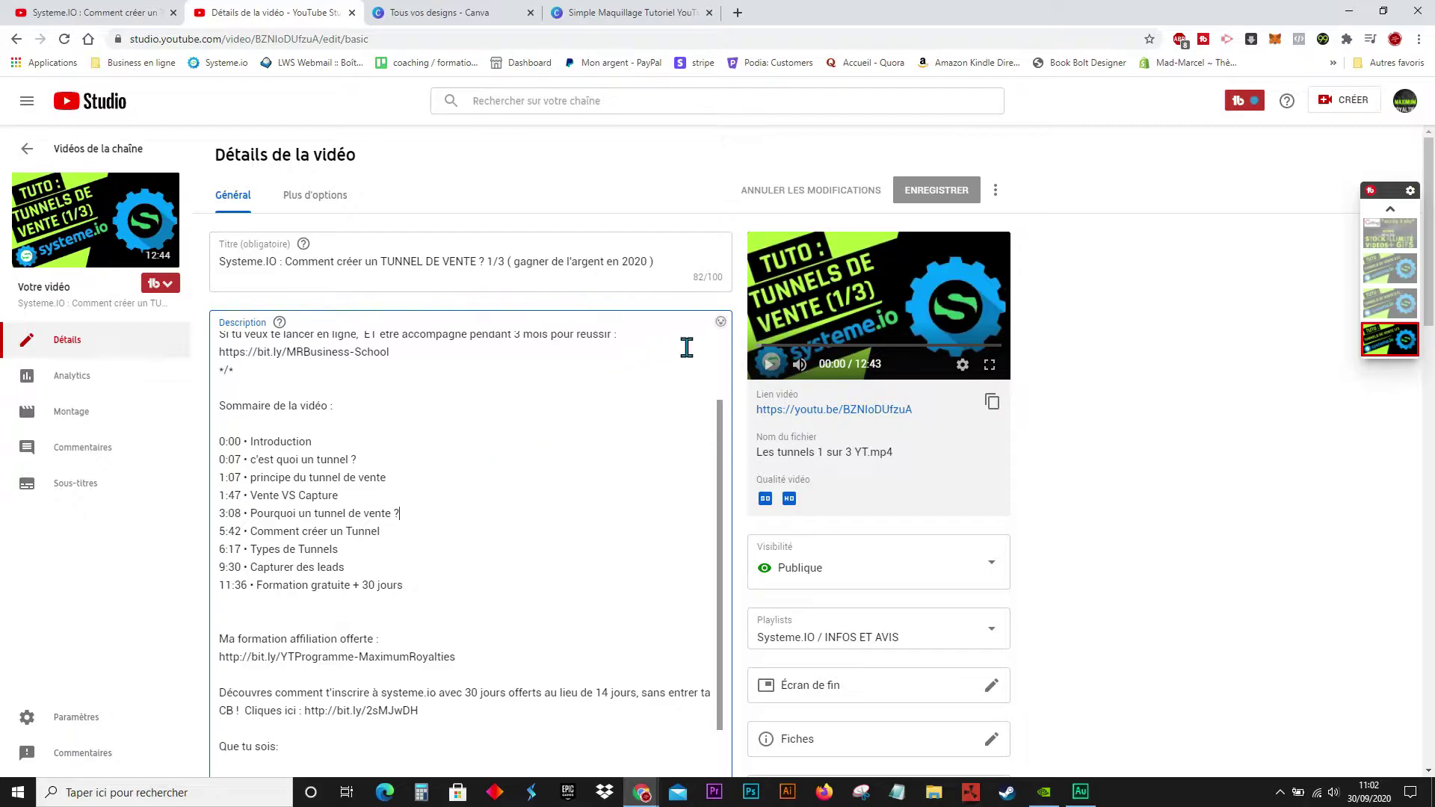
On the video's YouTube watch page, expand the description and compare its timestamp list with the chapter segments of the player.
left_click(107, 11)
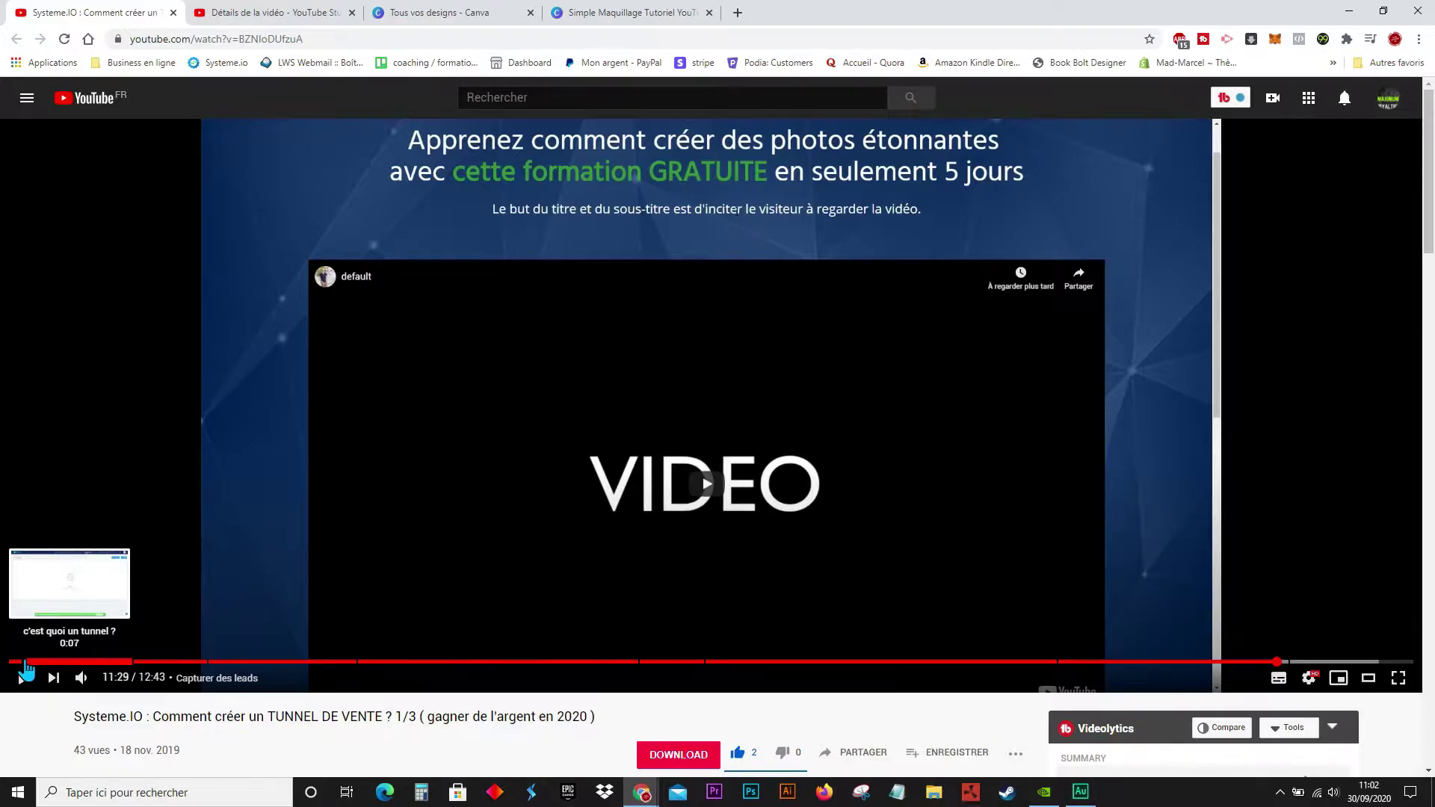
scroll(286, 660, "down", 1)
scroll(287, 659, "down", 5)
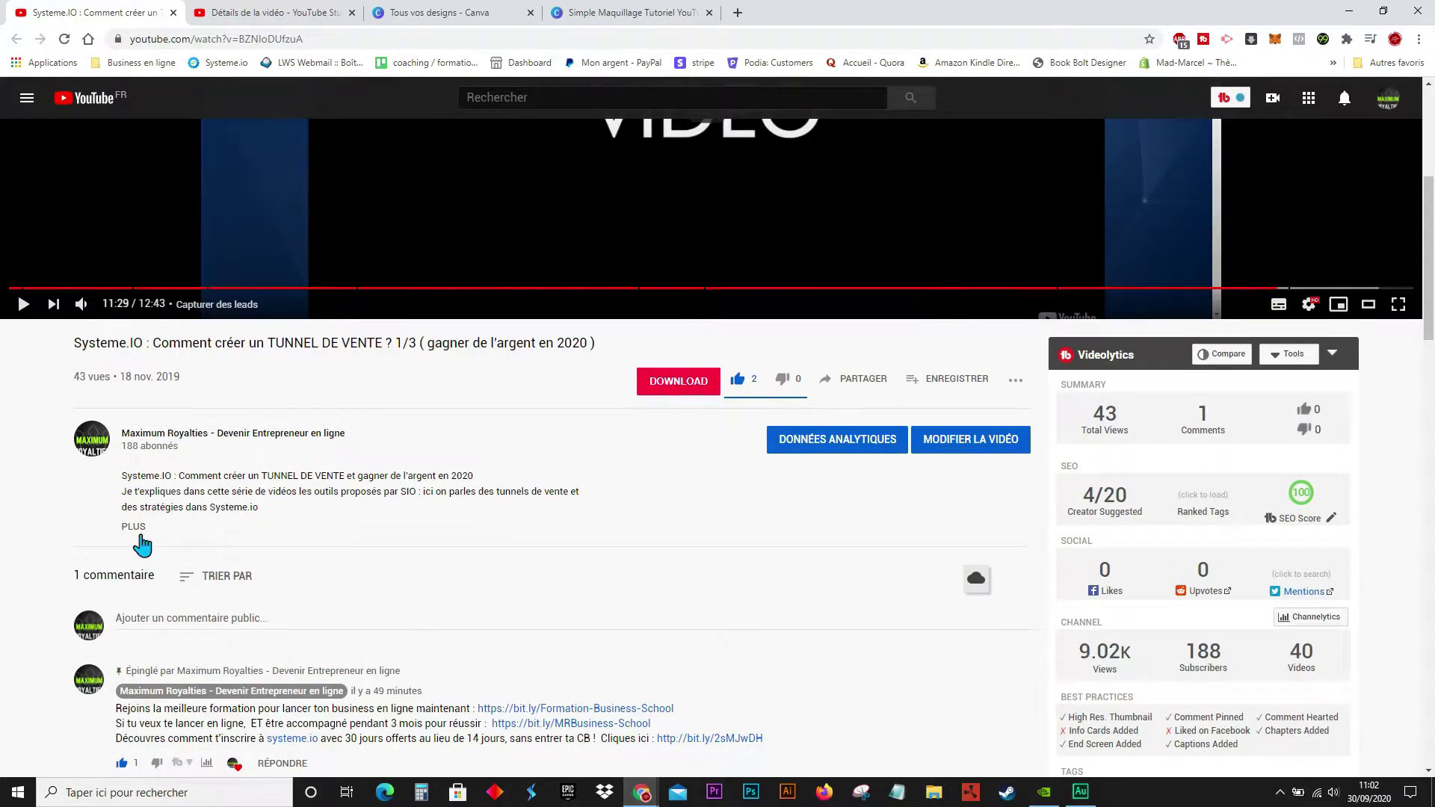
left_click(134, 529)
scroll(359, 538, "down", 4)
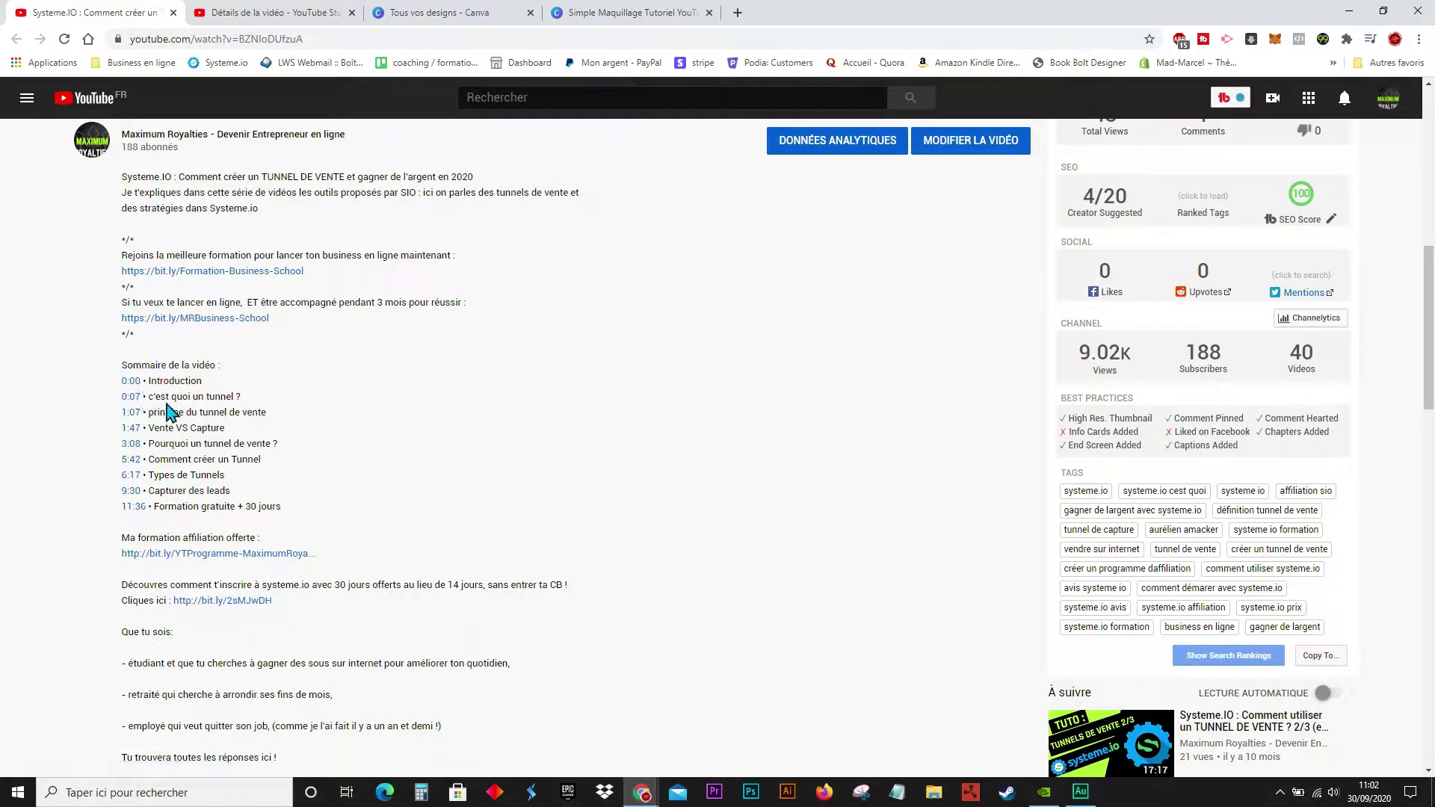
scroll(324, 463, "up", 6)
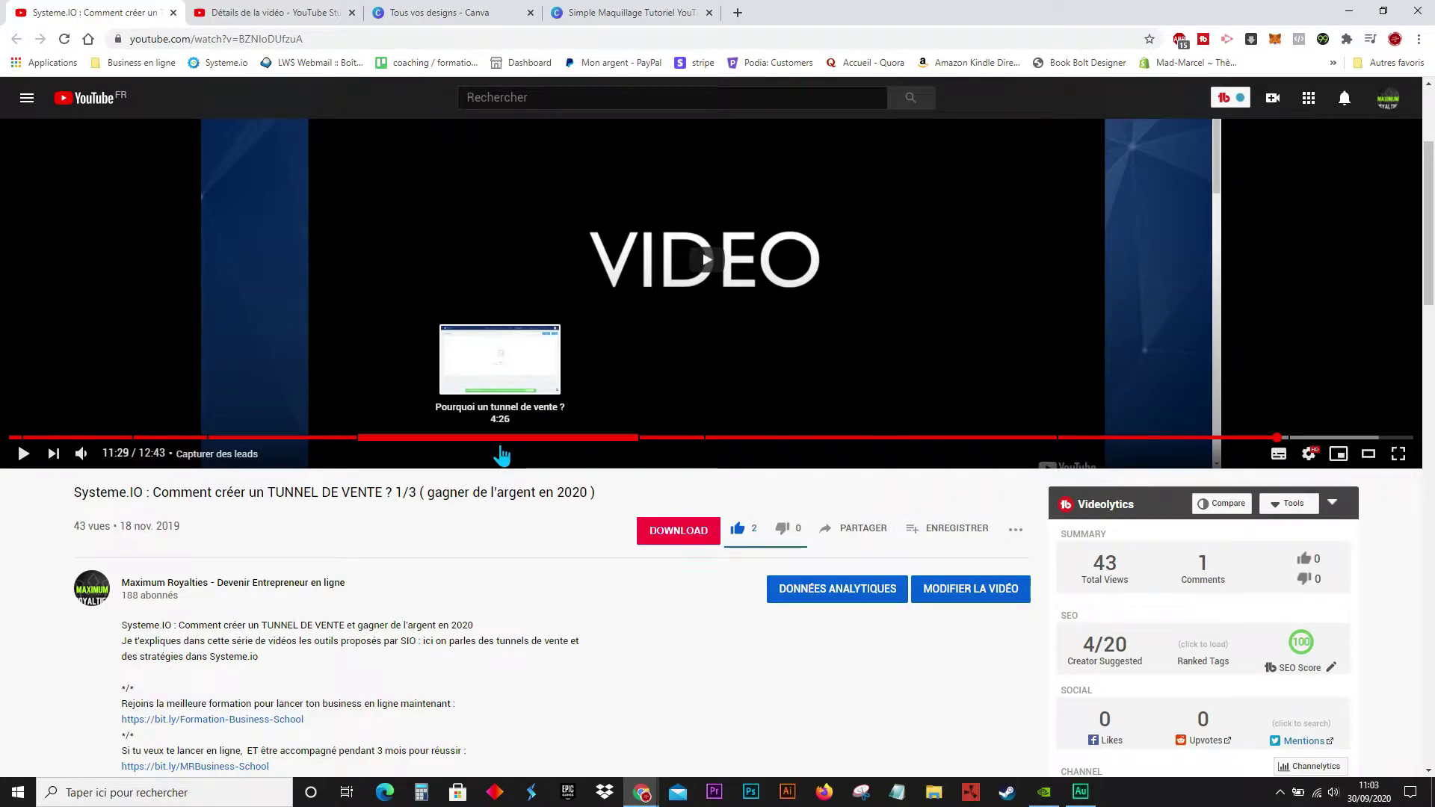
scroll(501, 454, "up", 3)
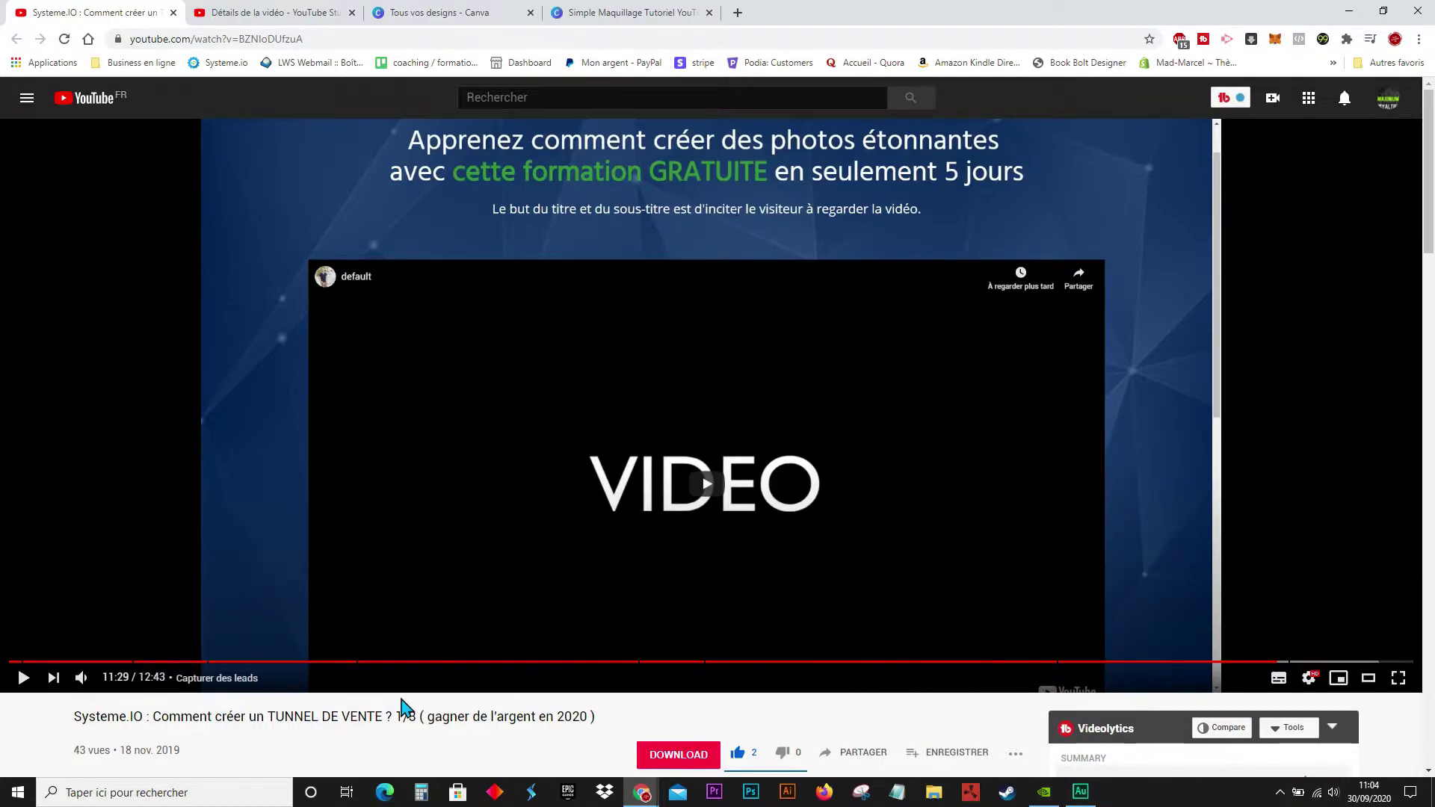
scroll(371, 598, "down", 3)
scroll(372, 598, "down", 3)
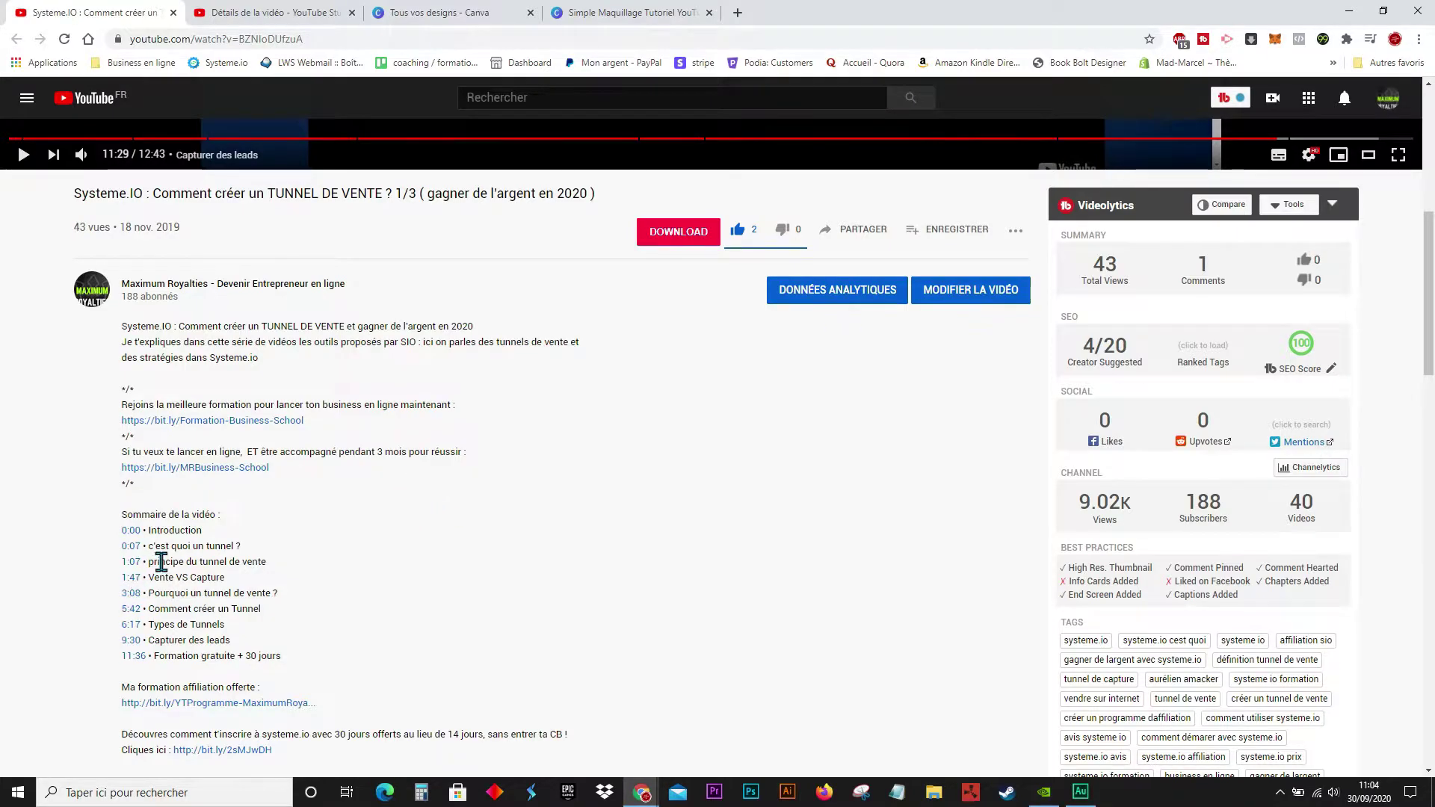
scroll(120, 373, "down", 2)
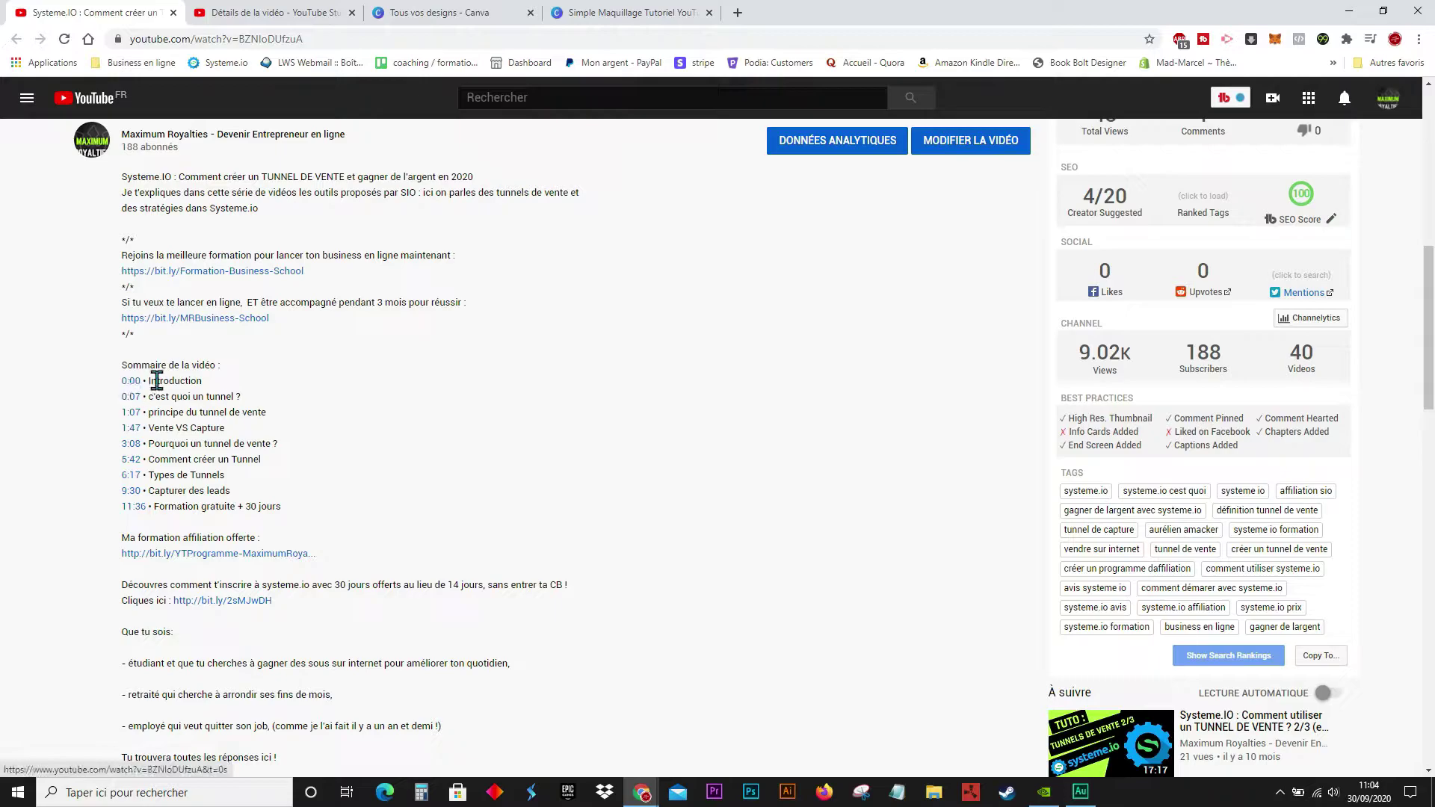
Back in the YouTube Studio description, try the sample timestamps 65:00 and 10:25 on the line below the chapter list.
left_click(341, 14)
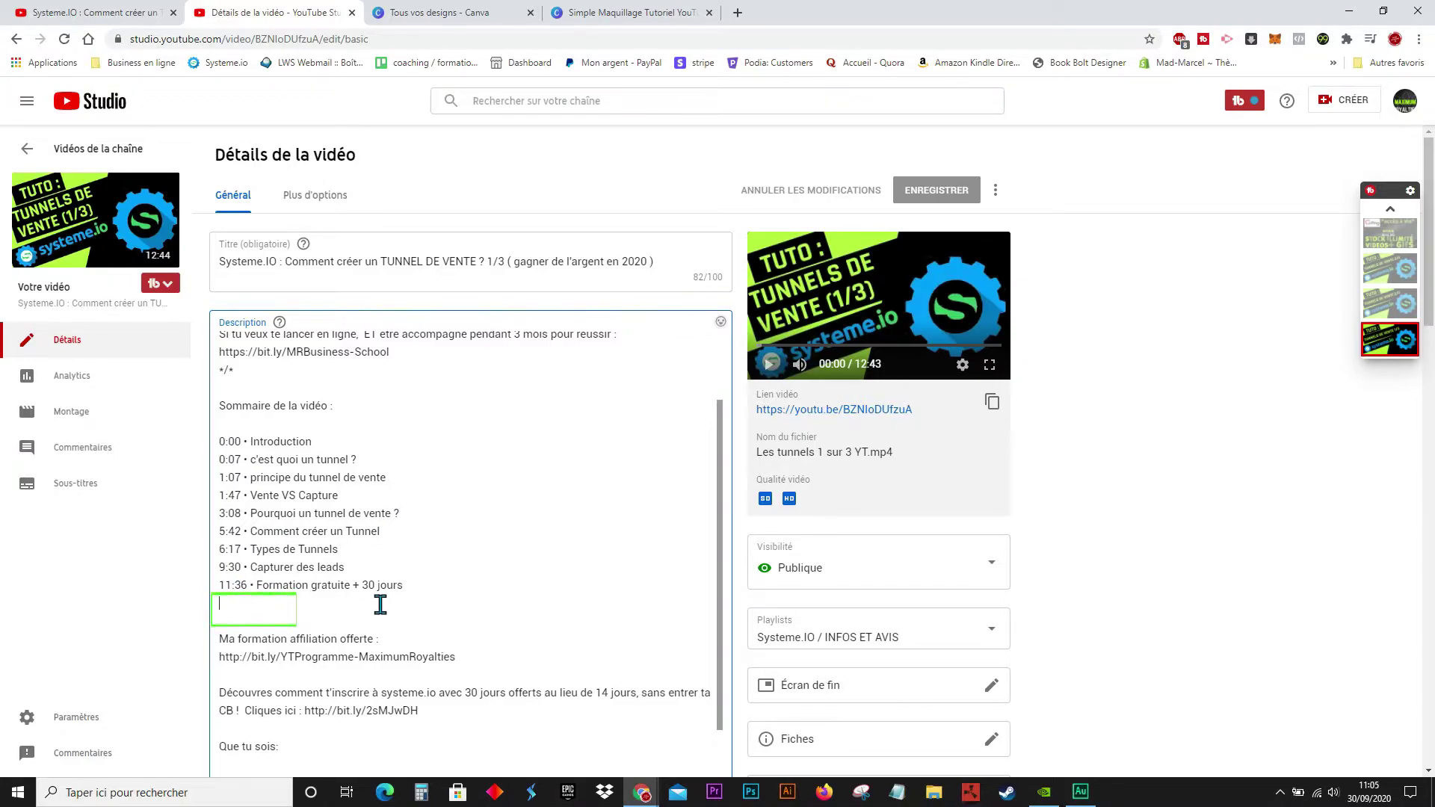
type("65")
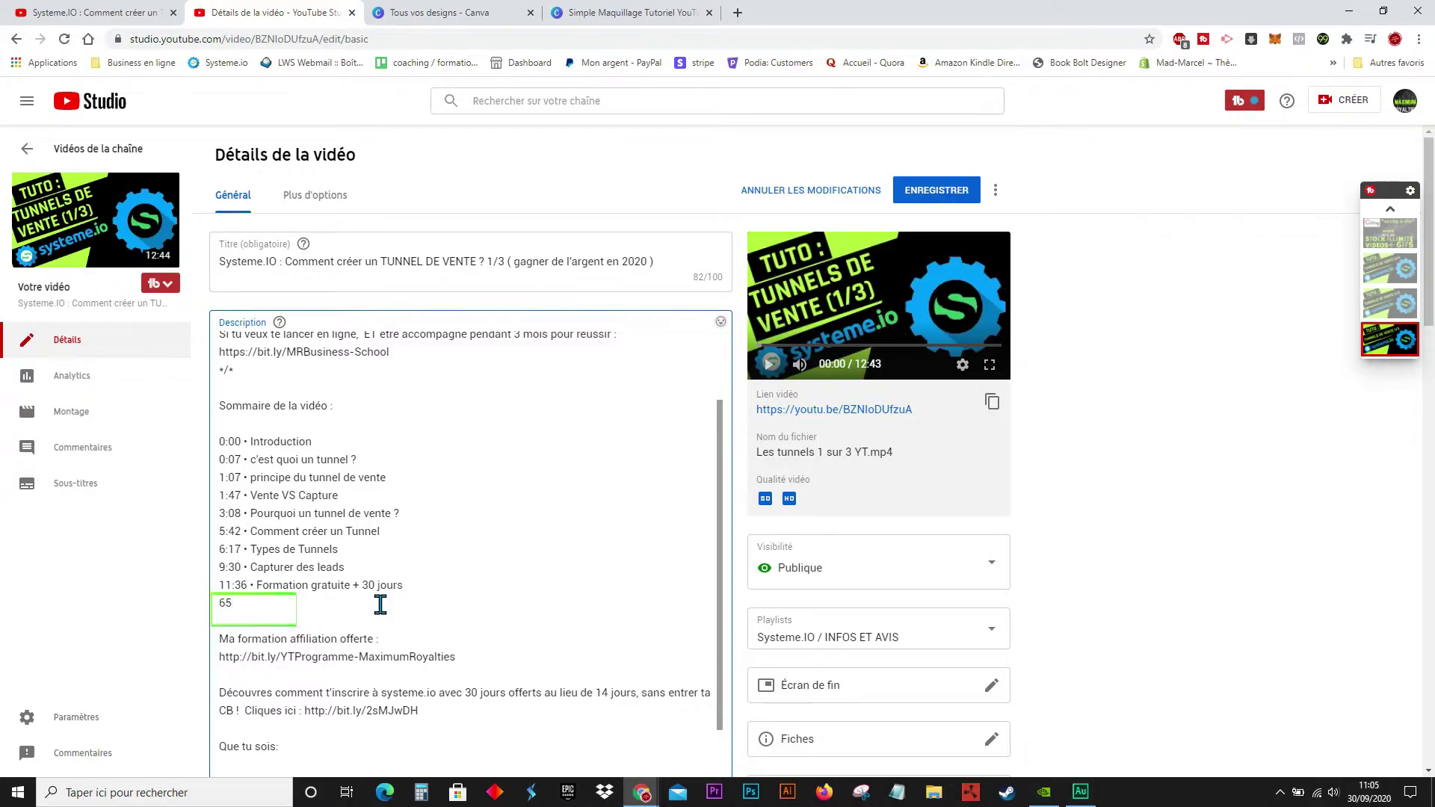
type(":00")
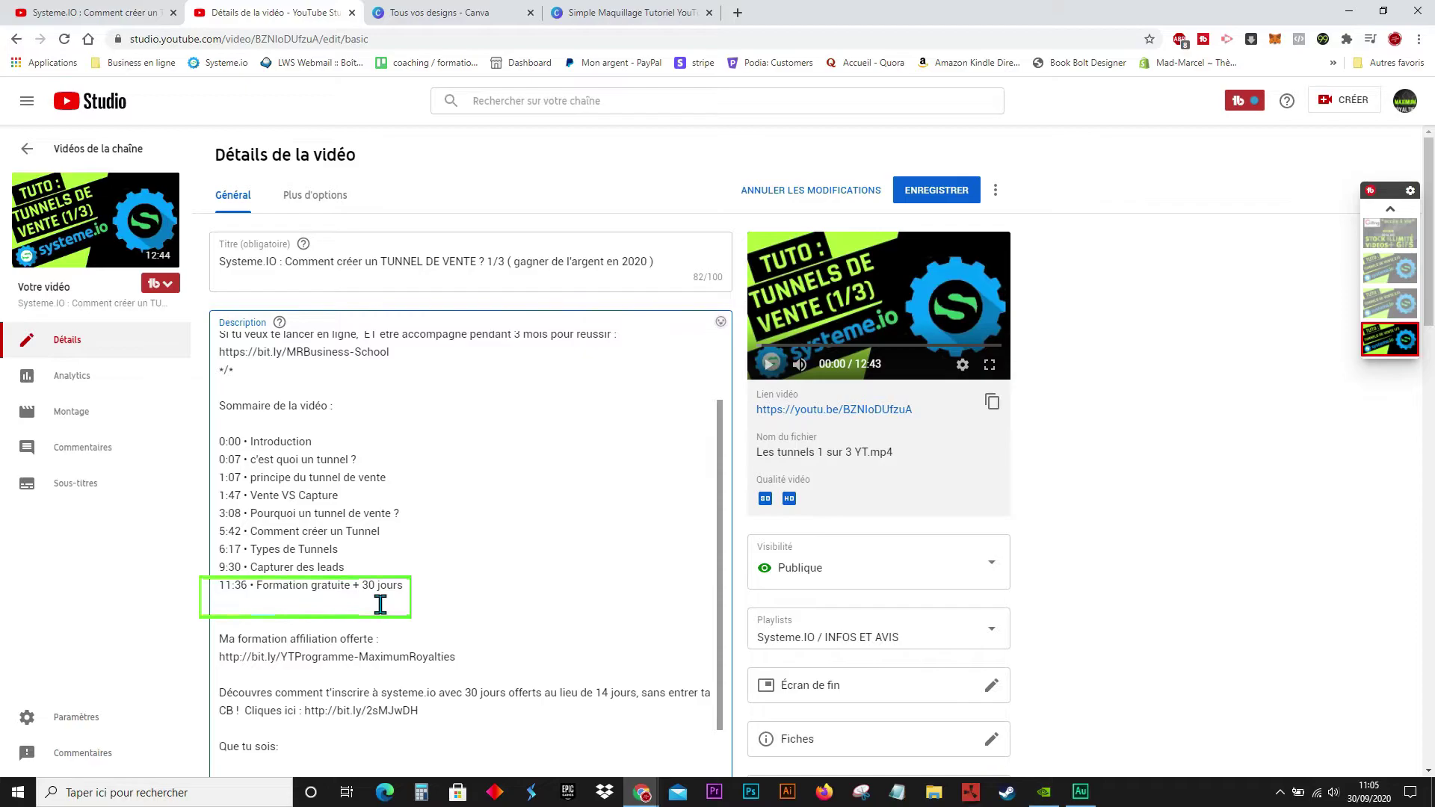
type("10:25")
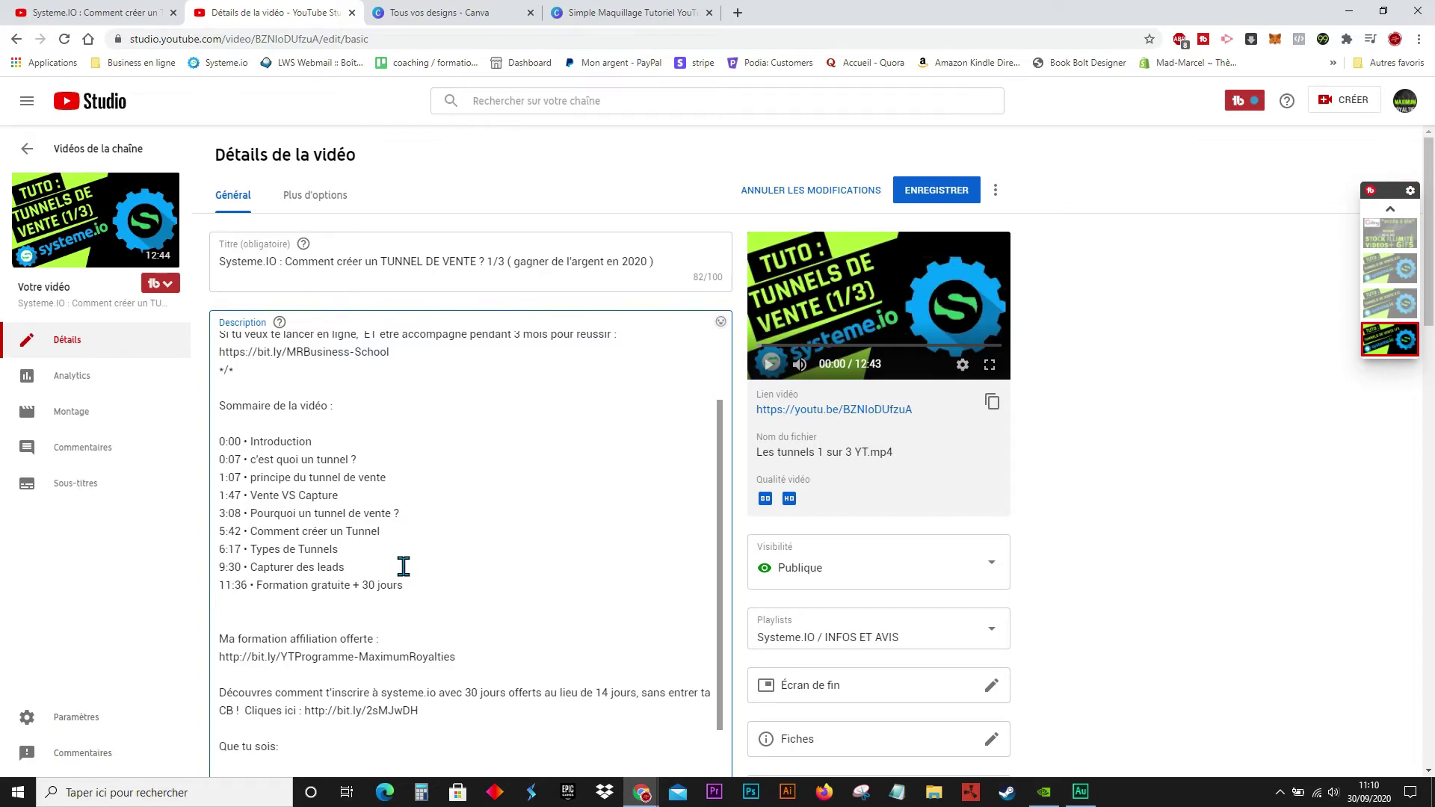
Look at the chapter segments on the video's watch page and return to the description in YouTube Studio.
left_click(123, 13)
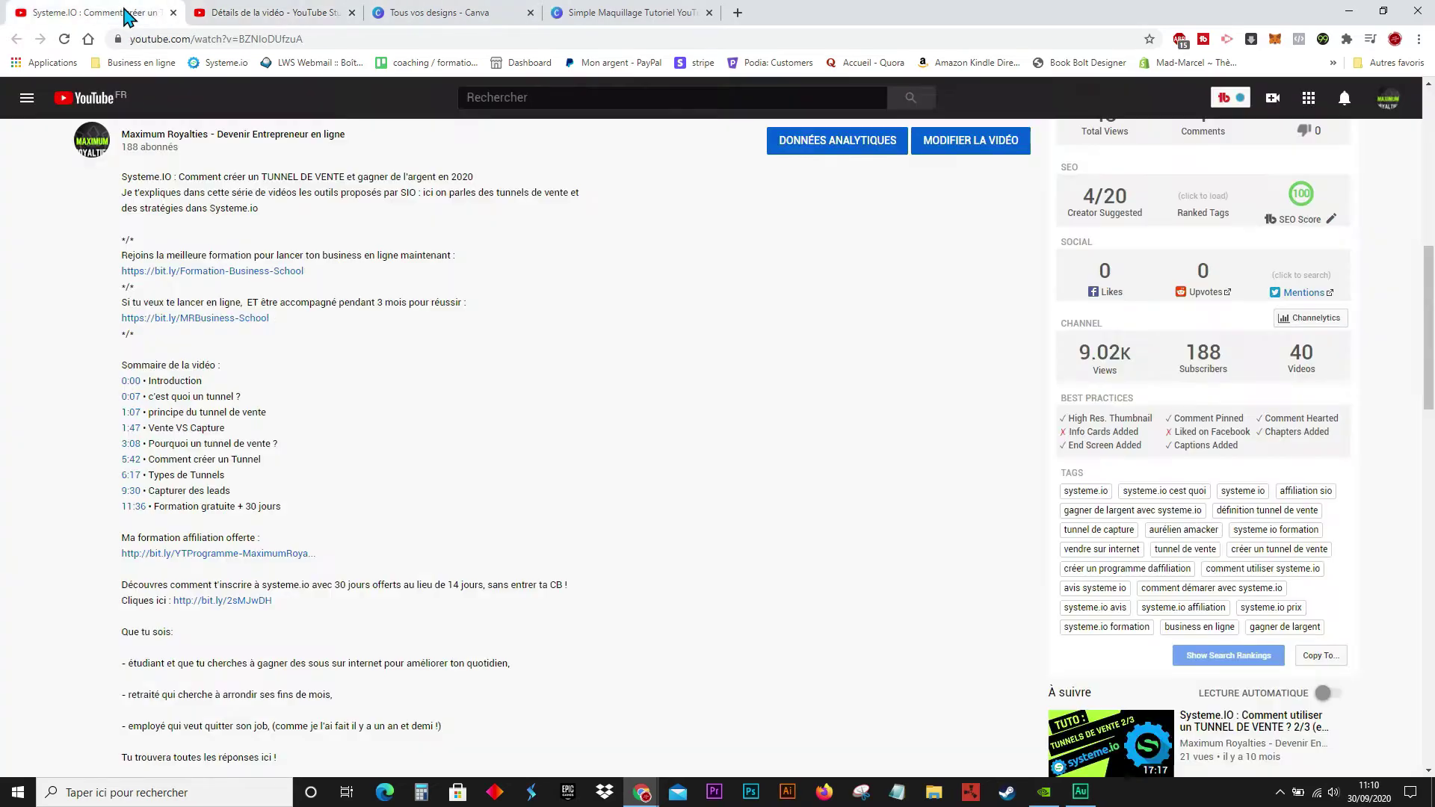
scroll(283, 273, "up", 8)
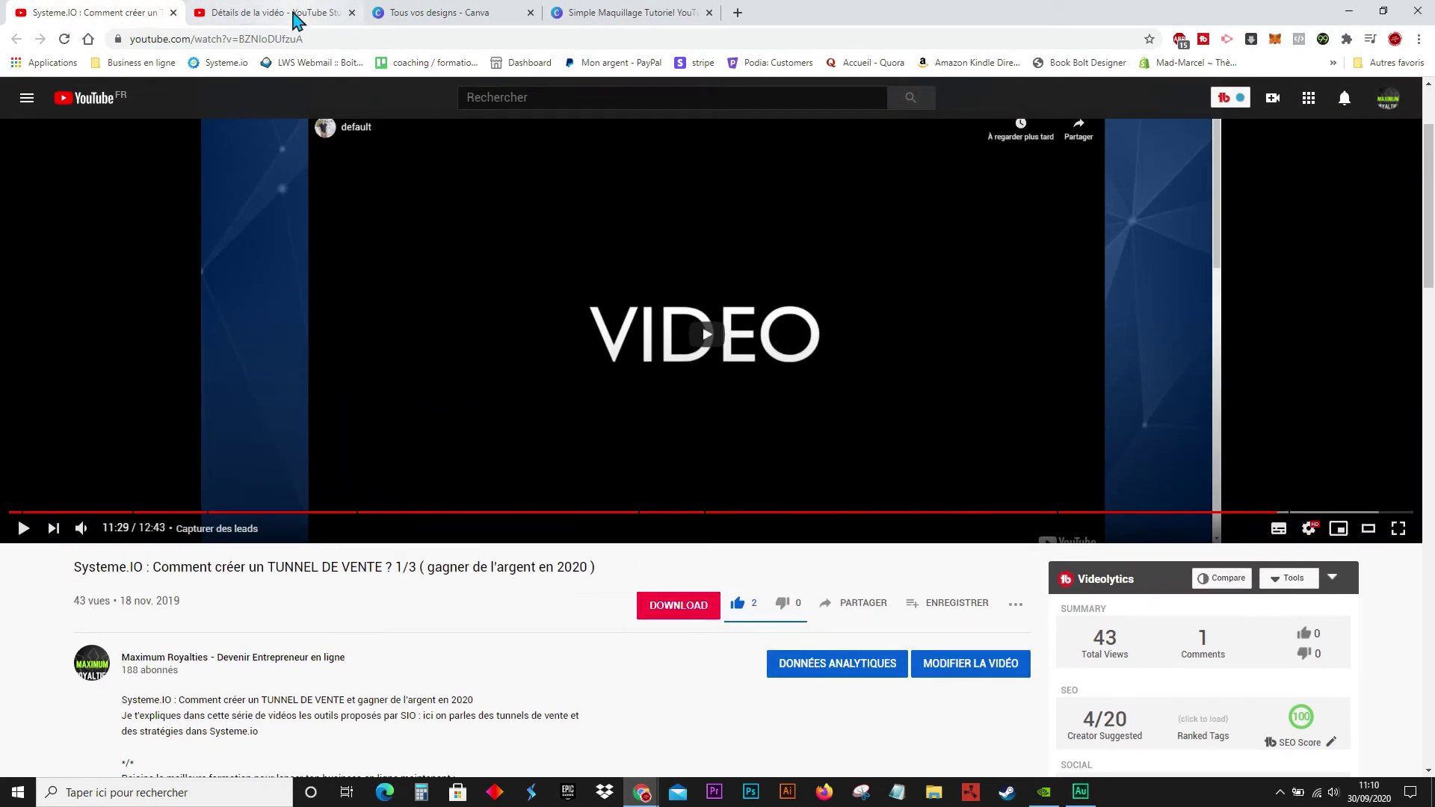
left_click(301, 13)
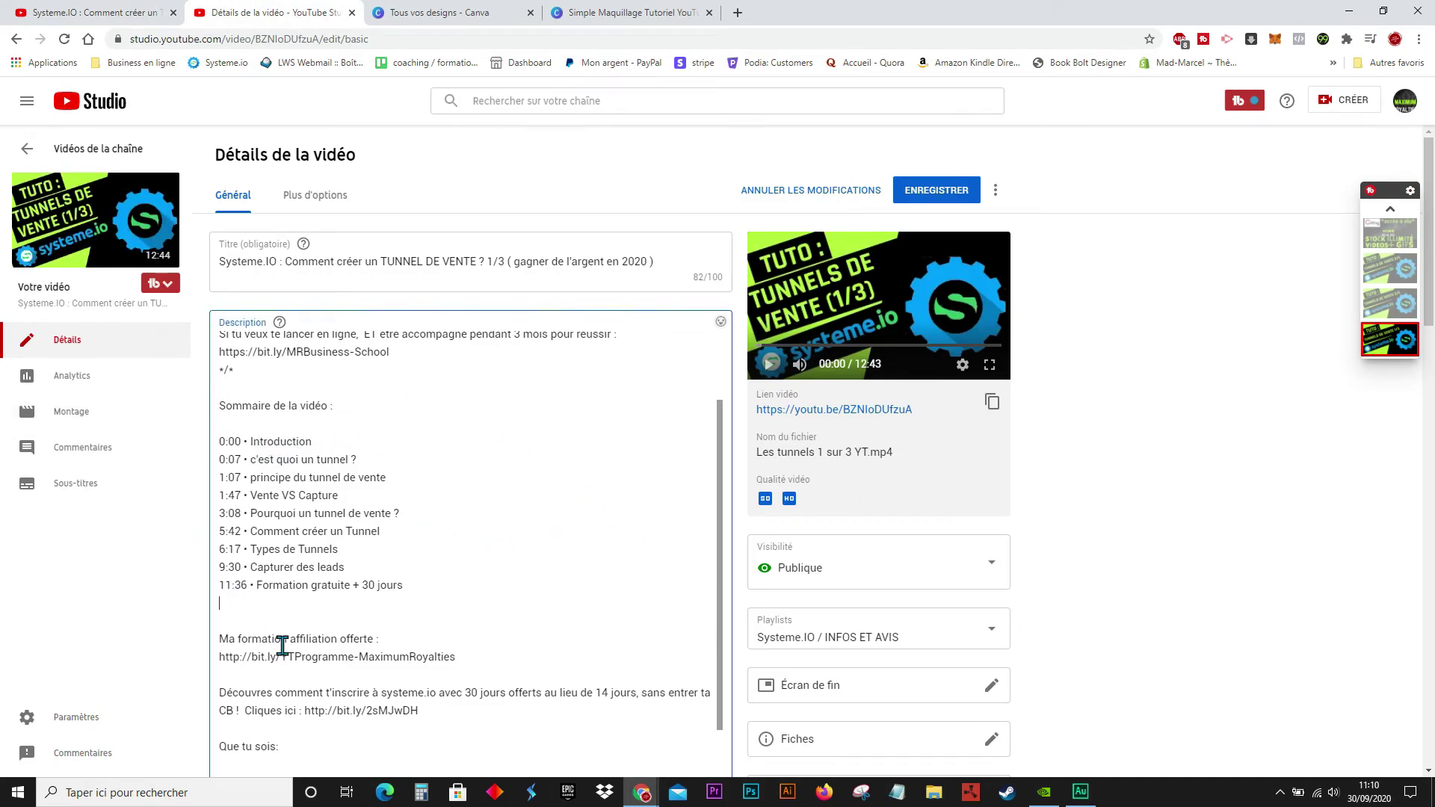
Copy the "0:00 • Introduction" line and paste it on two consecutive lines below the chapter list.
double_click(245, 442)
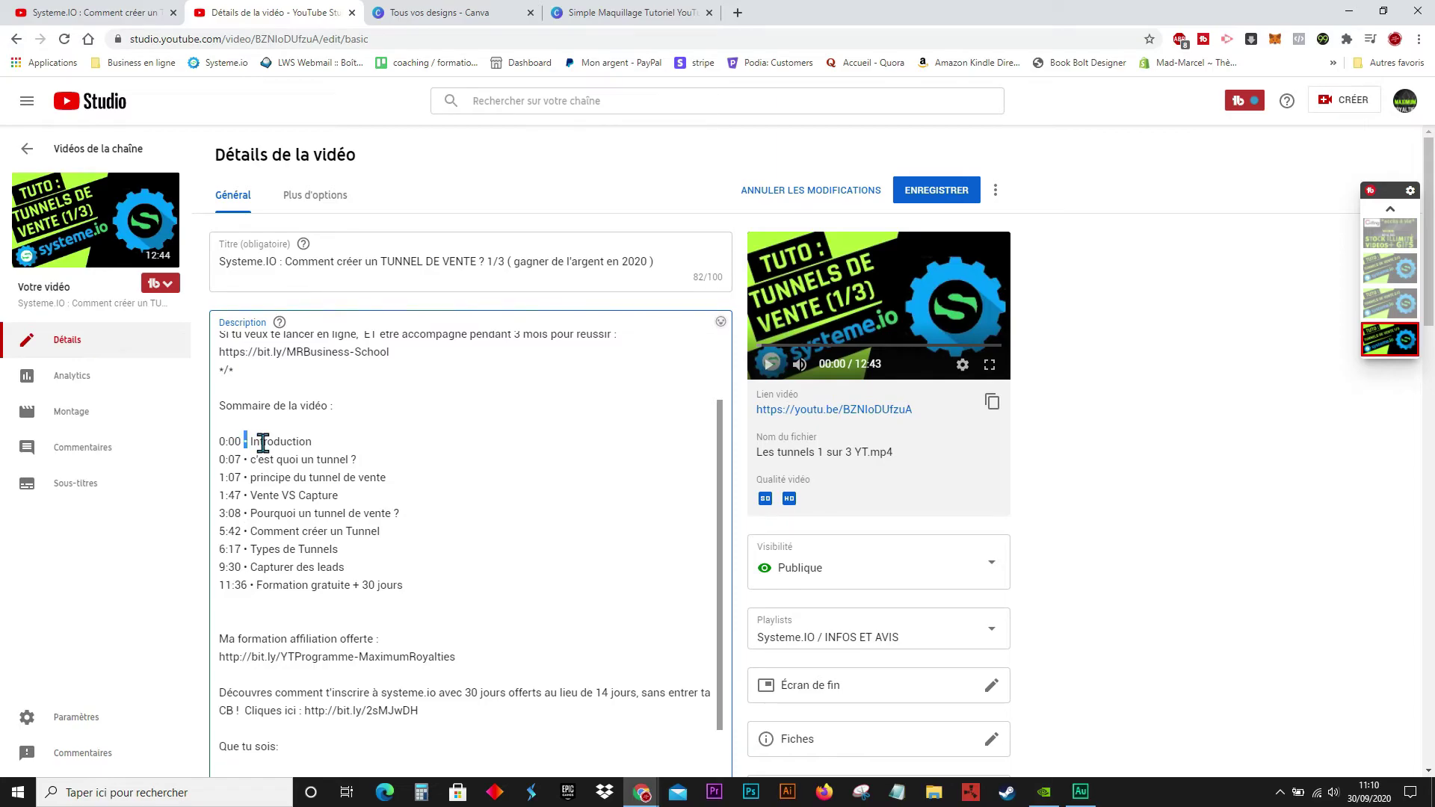
left_click(492, 465)
left_click_drag(312, 441, 225, 441)
key("ctrl+c")
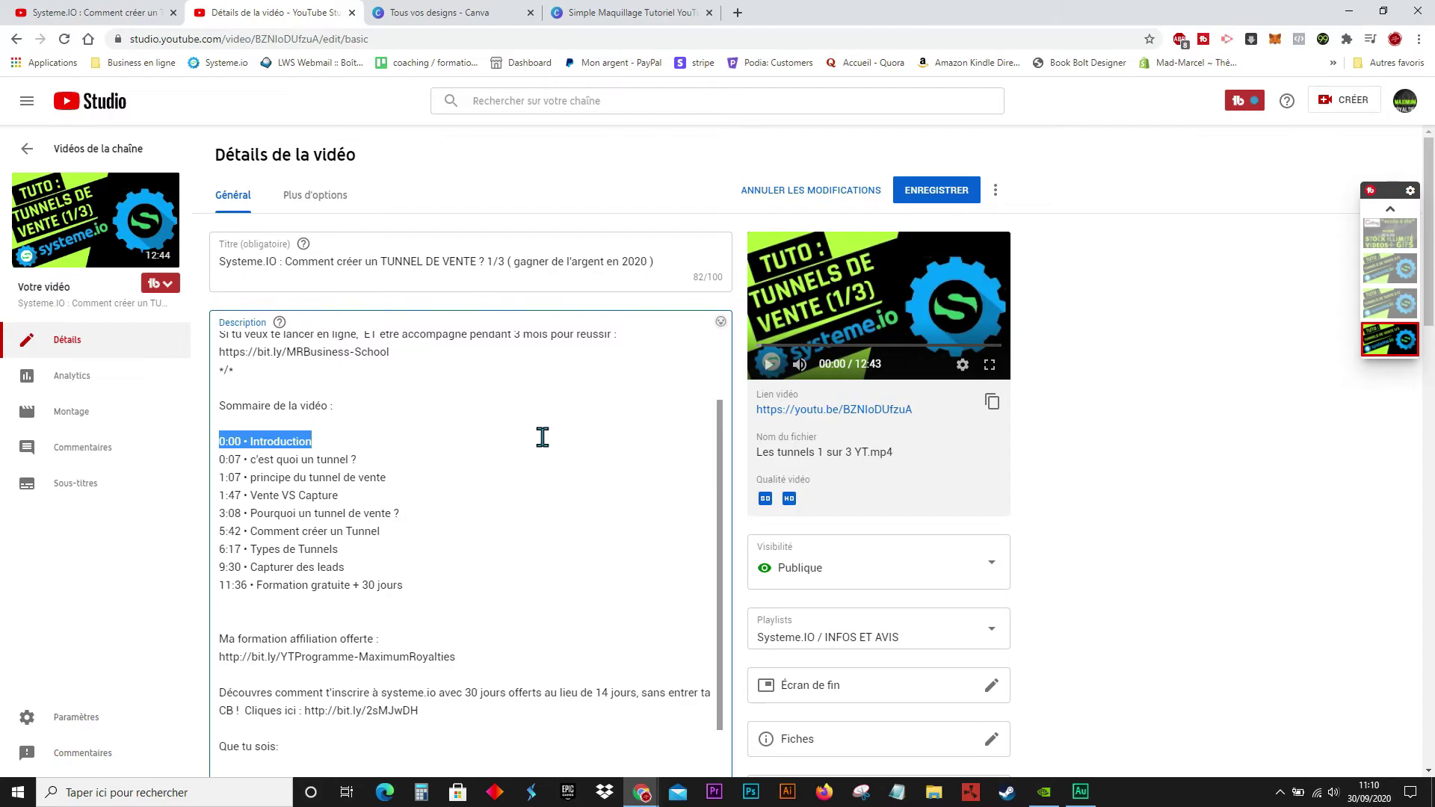
left_click(381, 618)
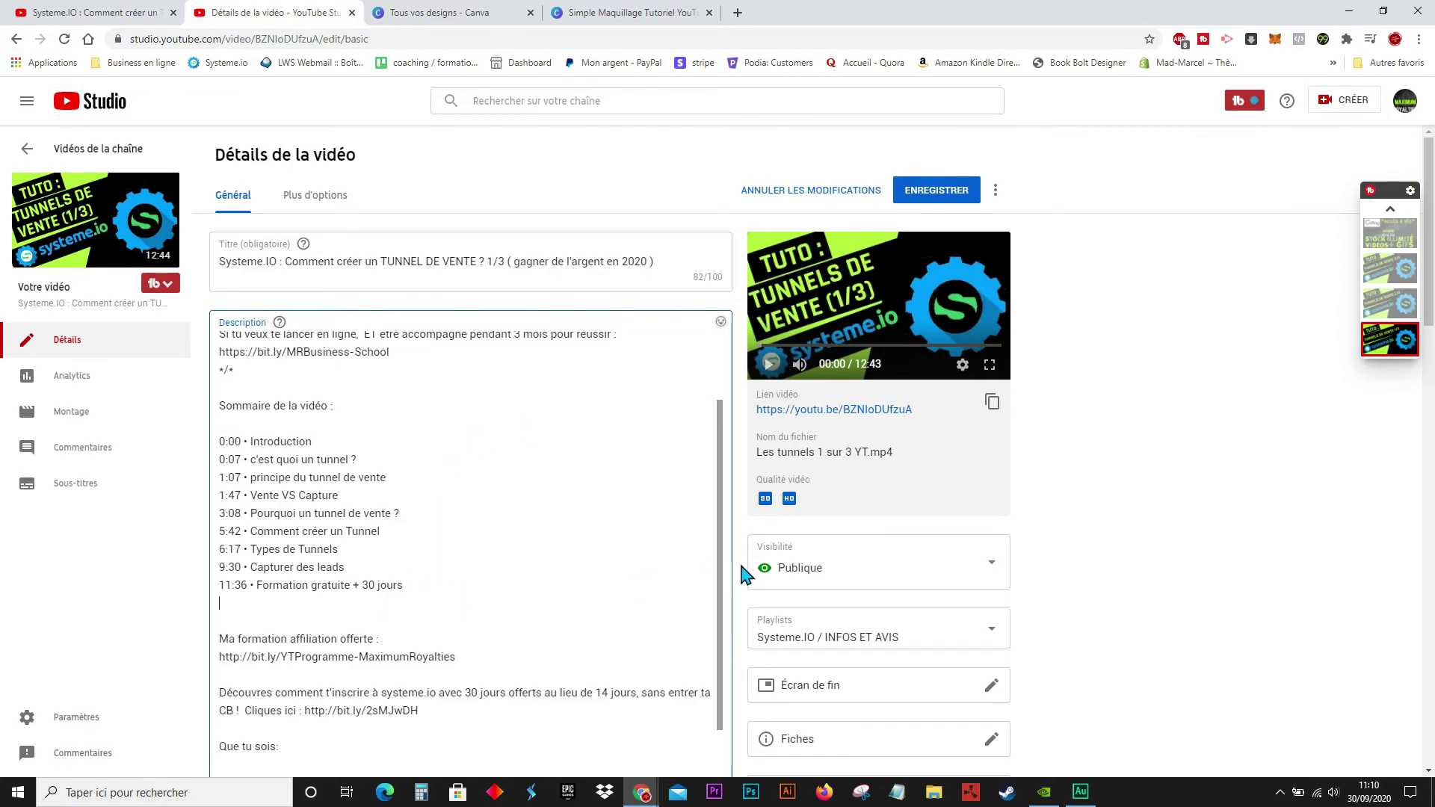
key("ctrl+v")
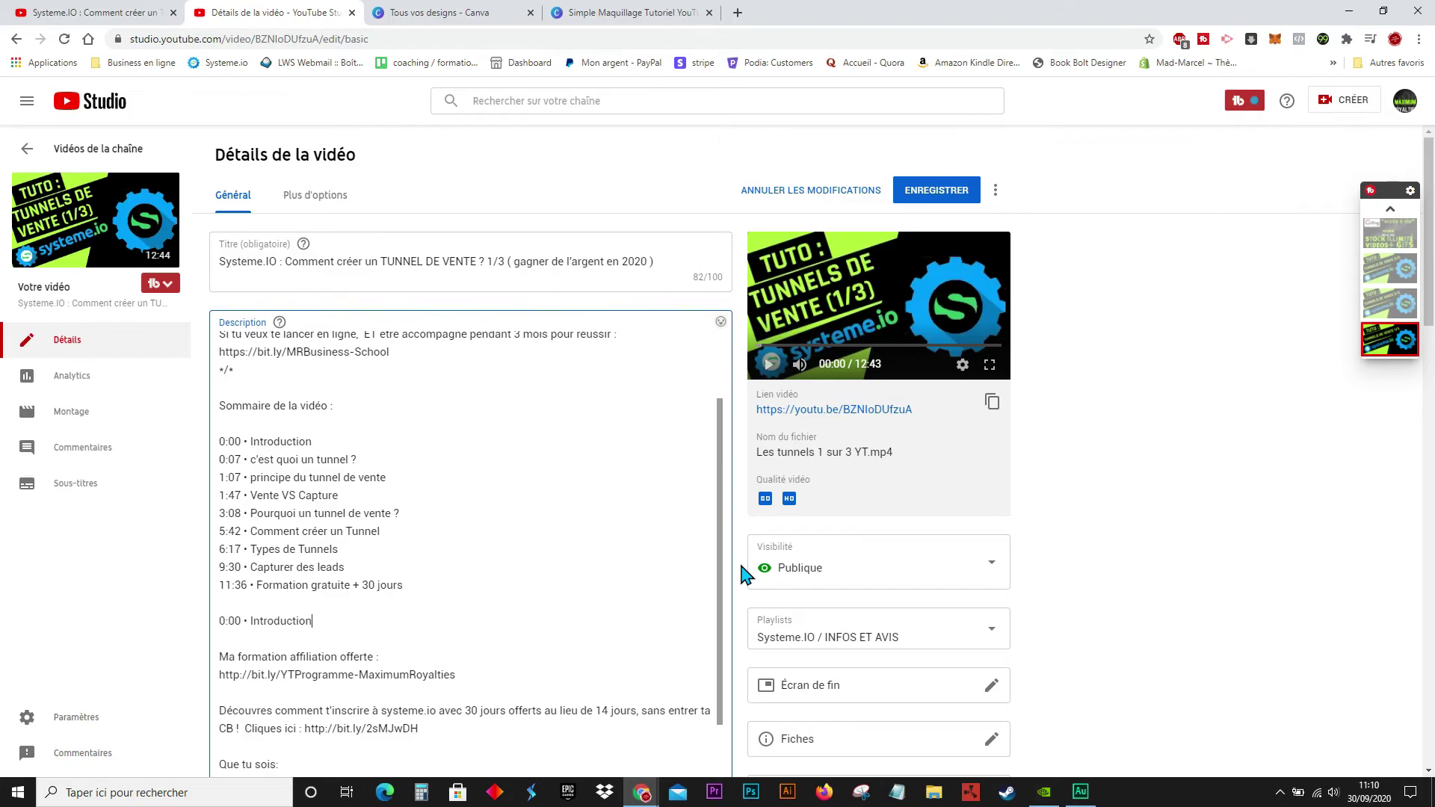
key("Return")
key("ctrl+v")
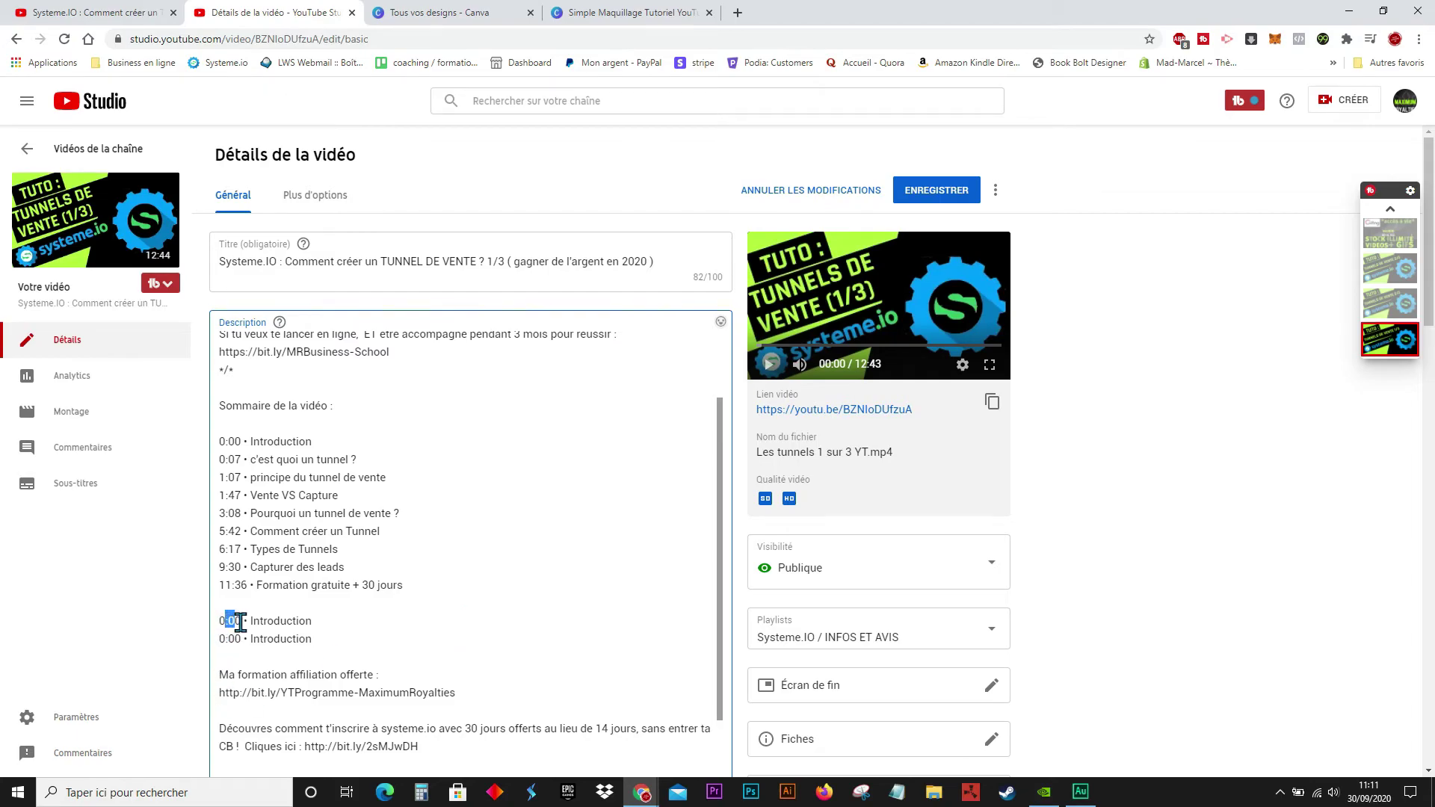
Highlight the timestamp and the title of the first pasted "0:00 • Introduction" line to examine the chapter format.
left_click_drag(240, 621, 220, 621)
left_click_drag(220, 549, 242, 551)
left_click_drag(220, 619, 245, 619)
left_click_drag(314, 621, 265, 618)
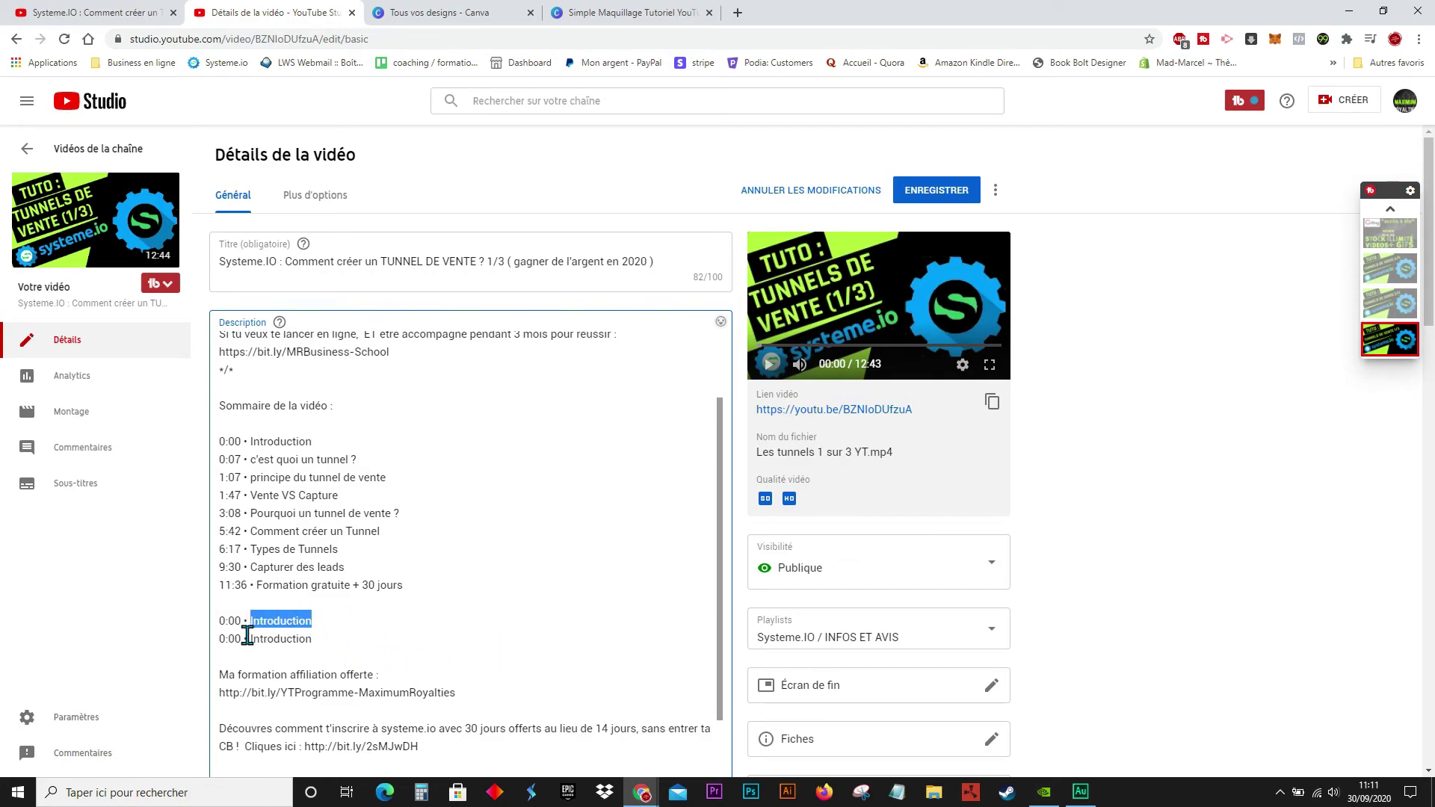
Delete both pasted "0:00 • Introduction" lines and the extra blank line below the chapter list.
left_click_drag(338, 639, 218, 641)
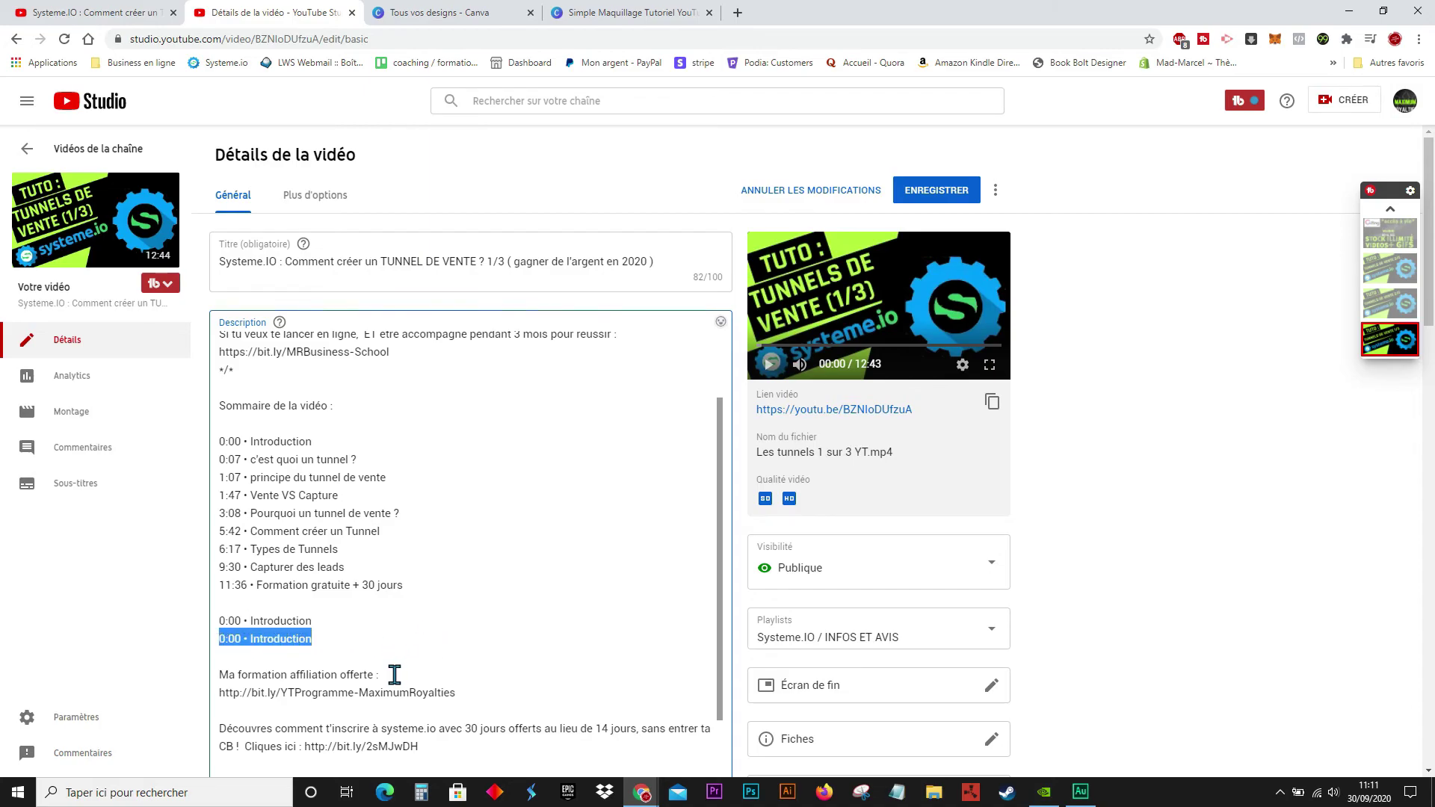
left_click(337, 647)
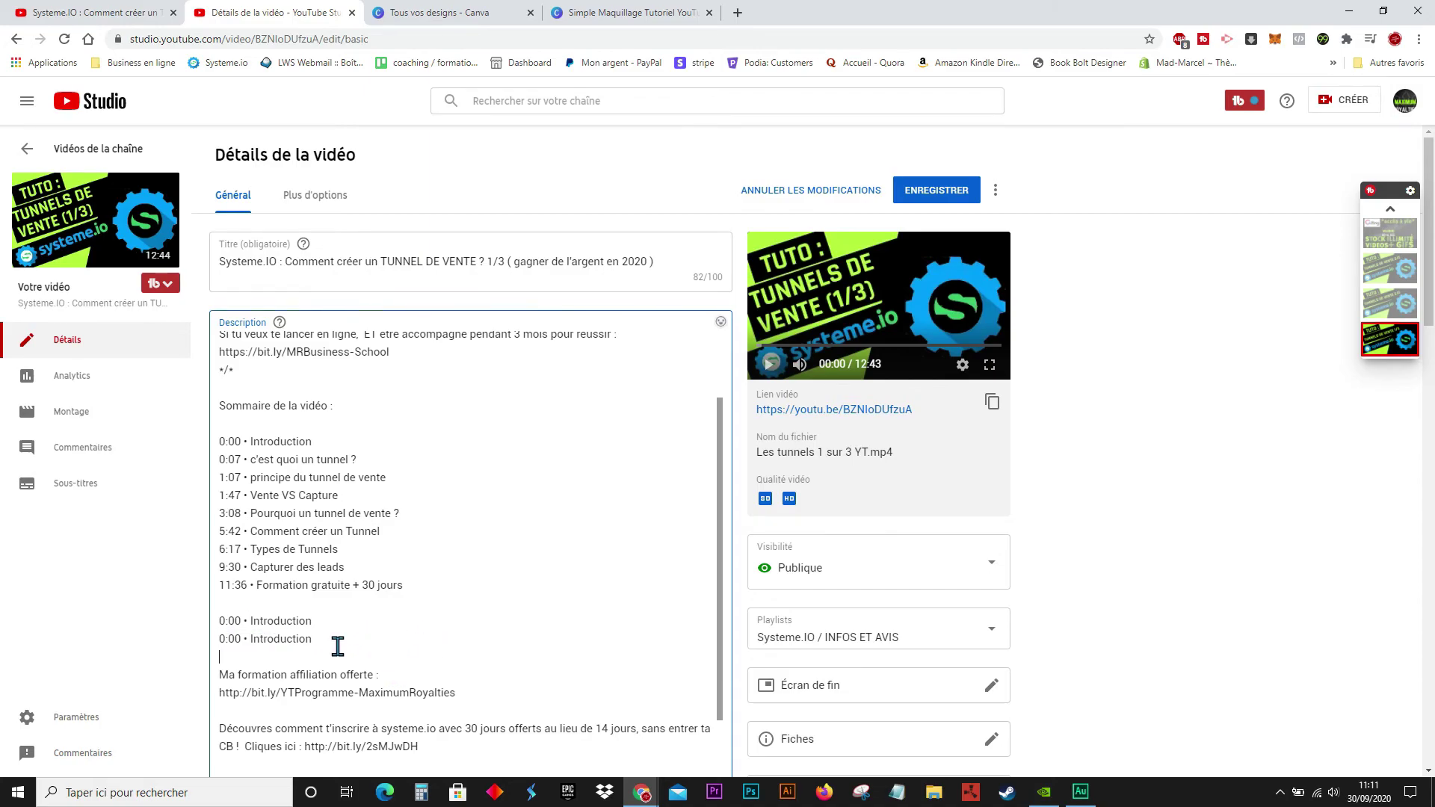
left_click_drag(311, 640, 220, 642)
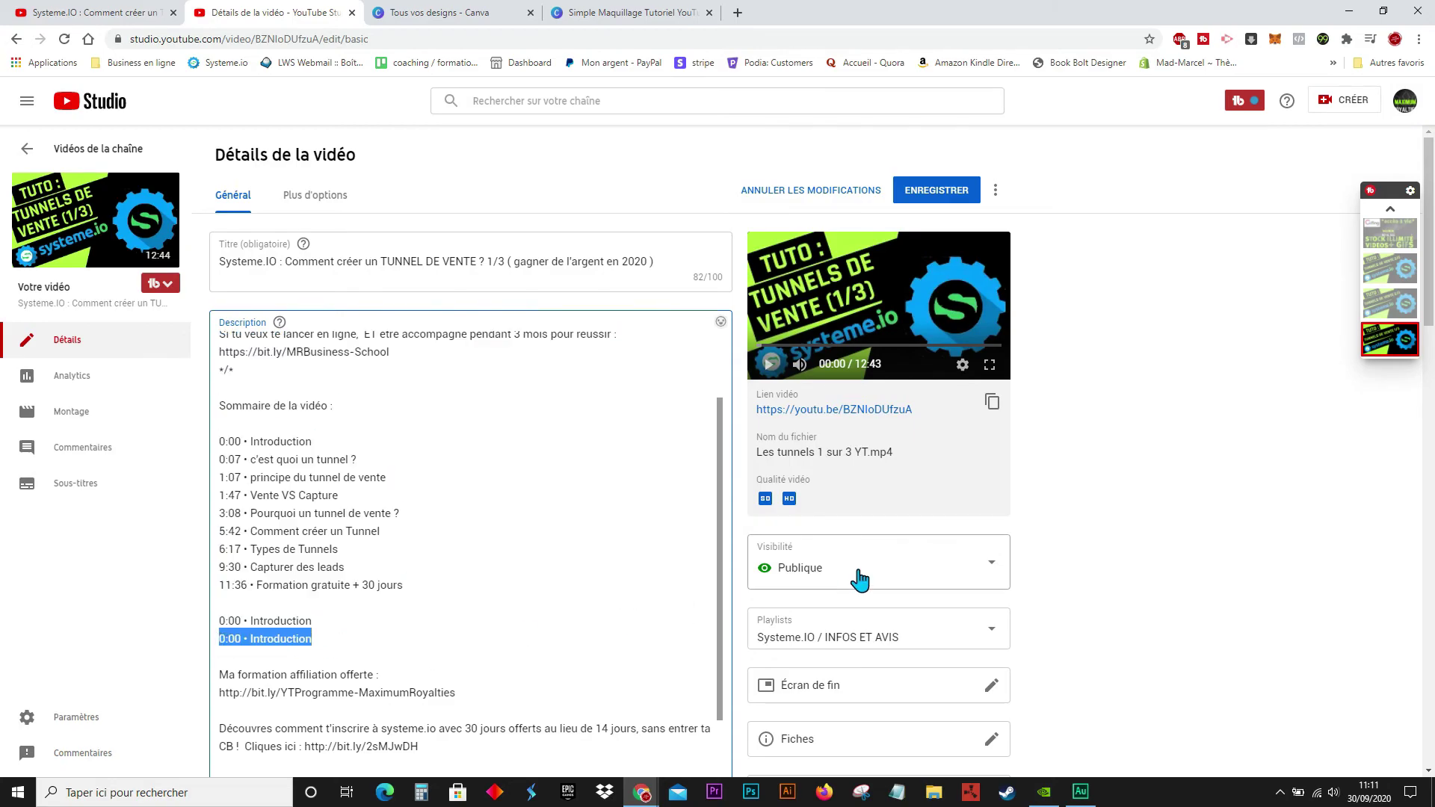
key("BackSpace")
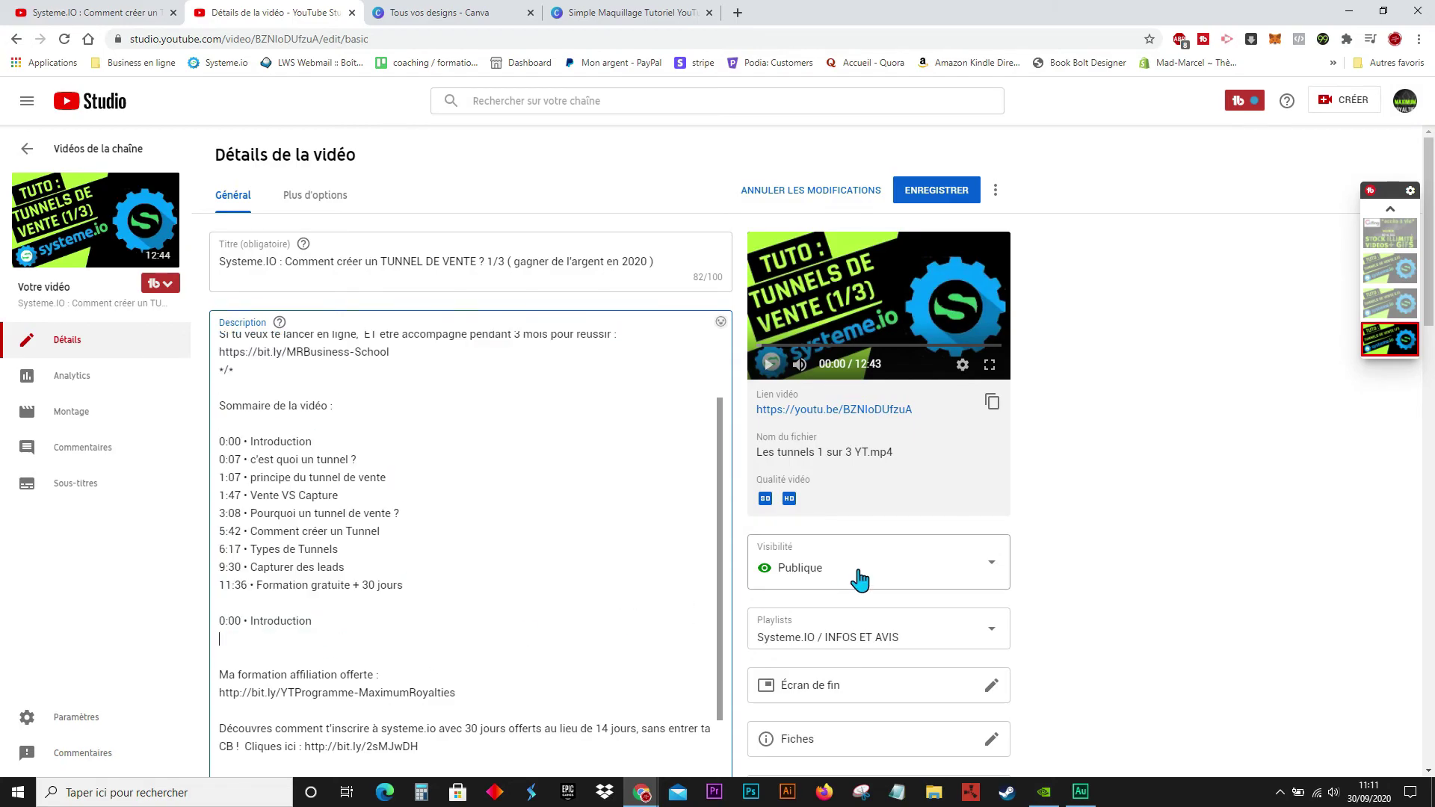
left_click_drag(359, 627, 221, 613)
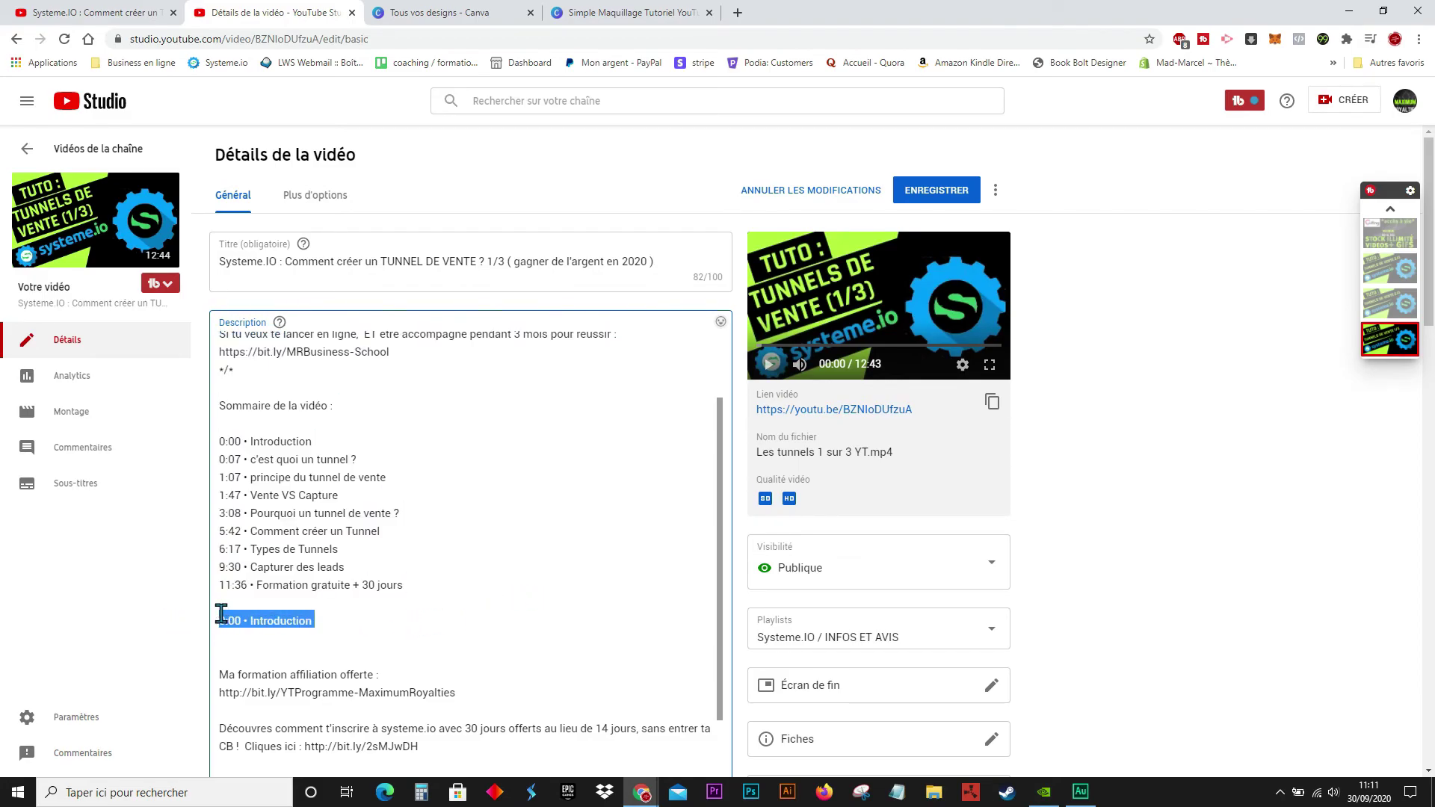
key("BackSpace")
key("BackSpace")
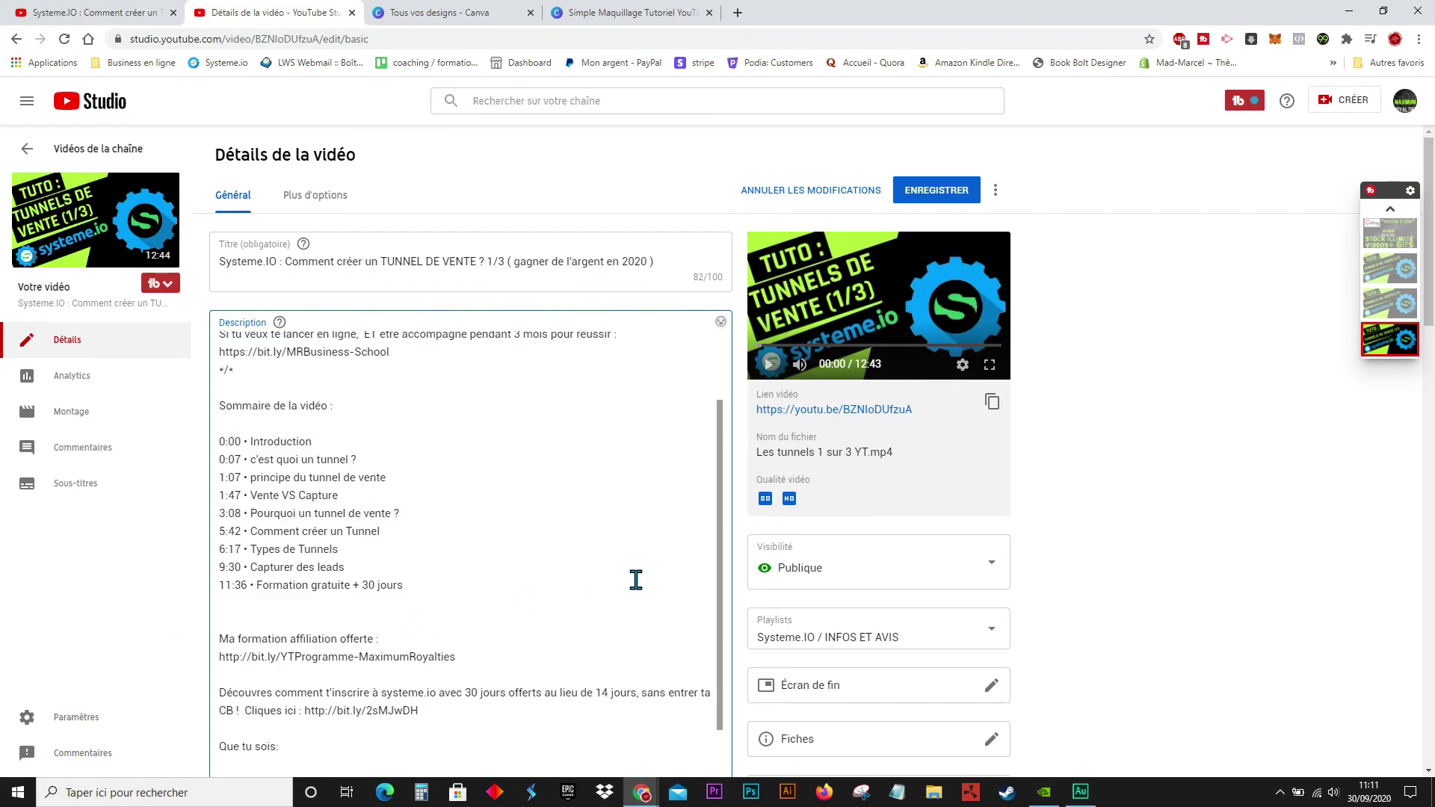
key("BackSpace")
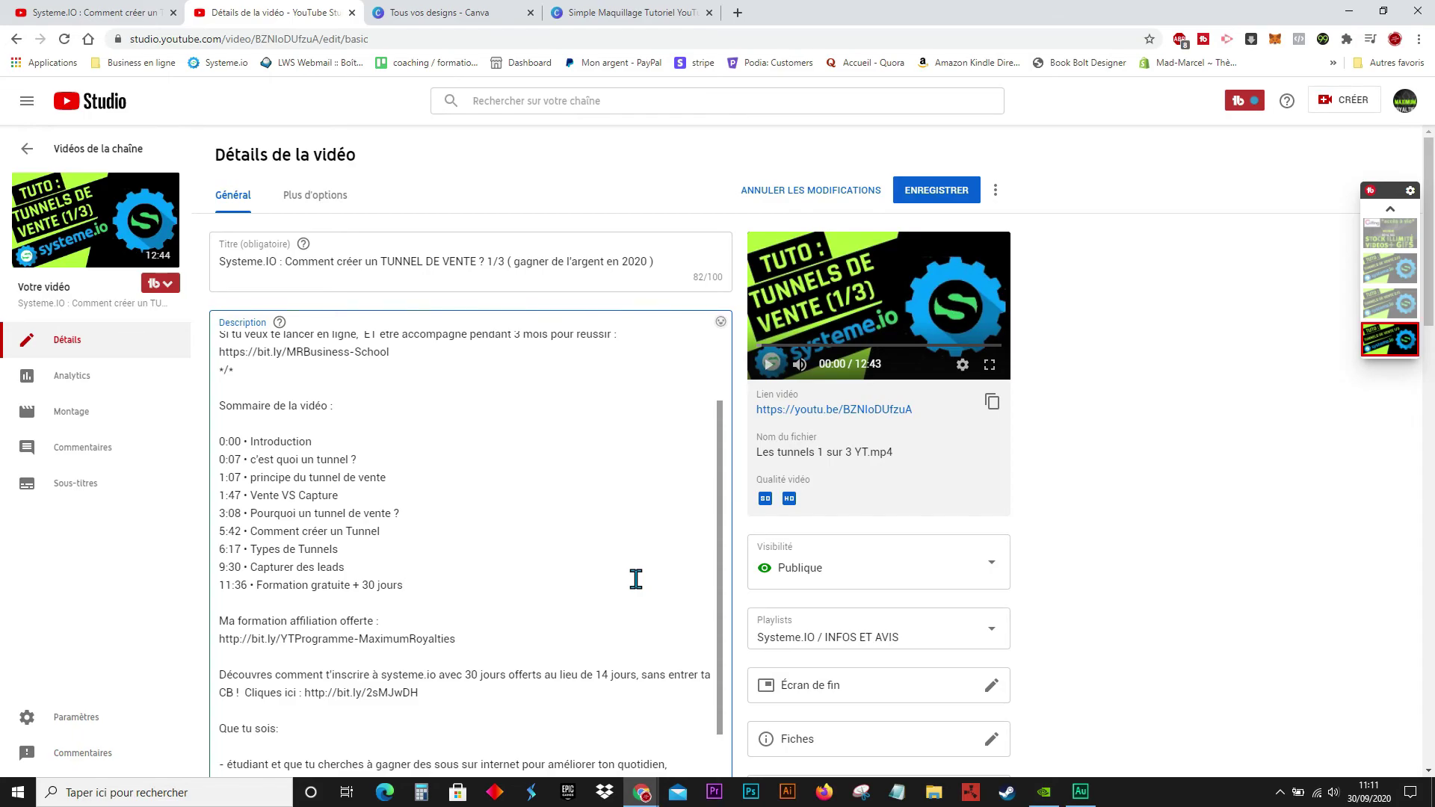
left_click(82, 12)
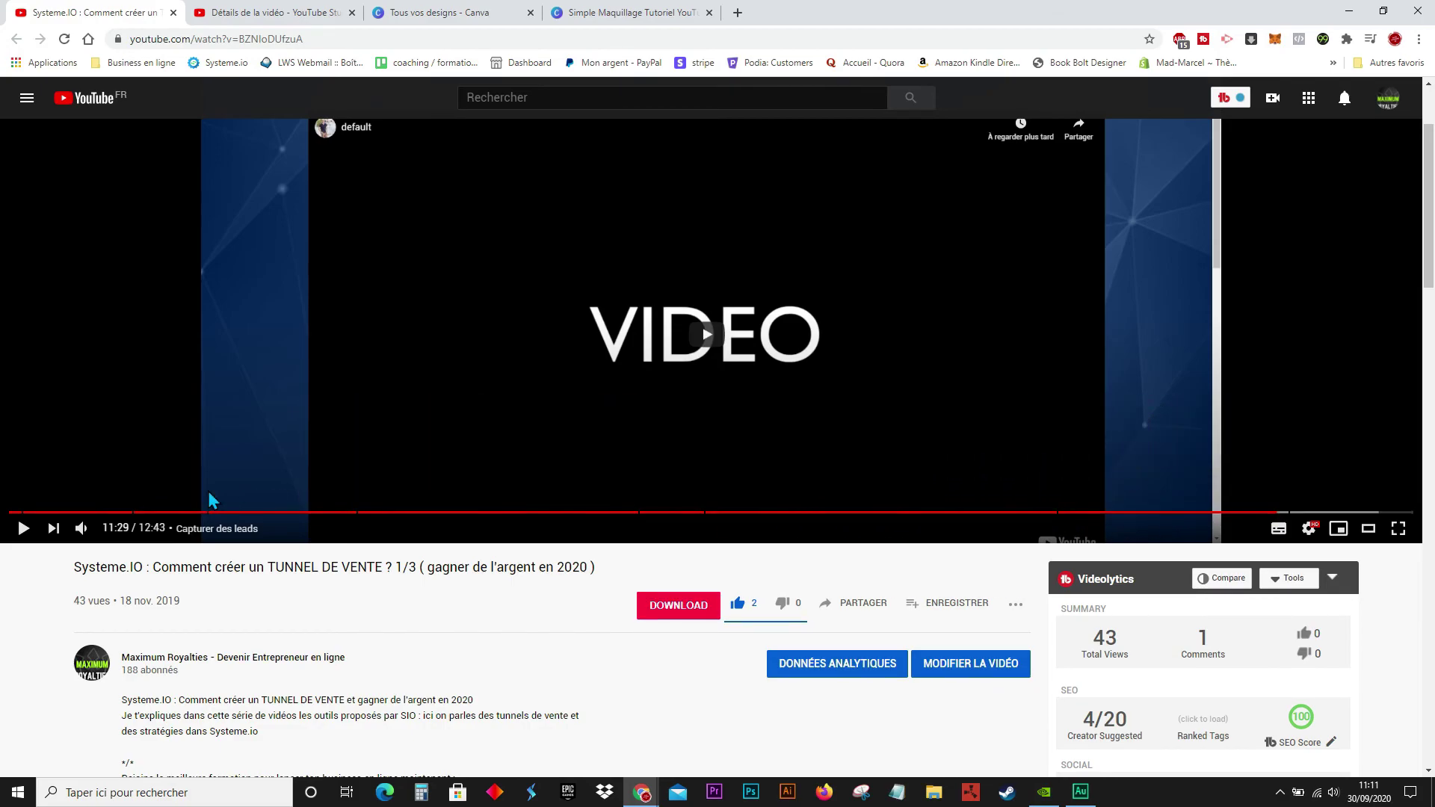
left_click(302, 15)
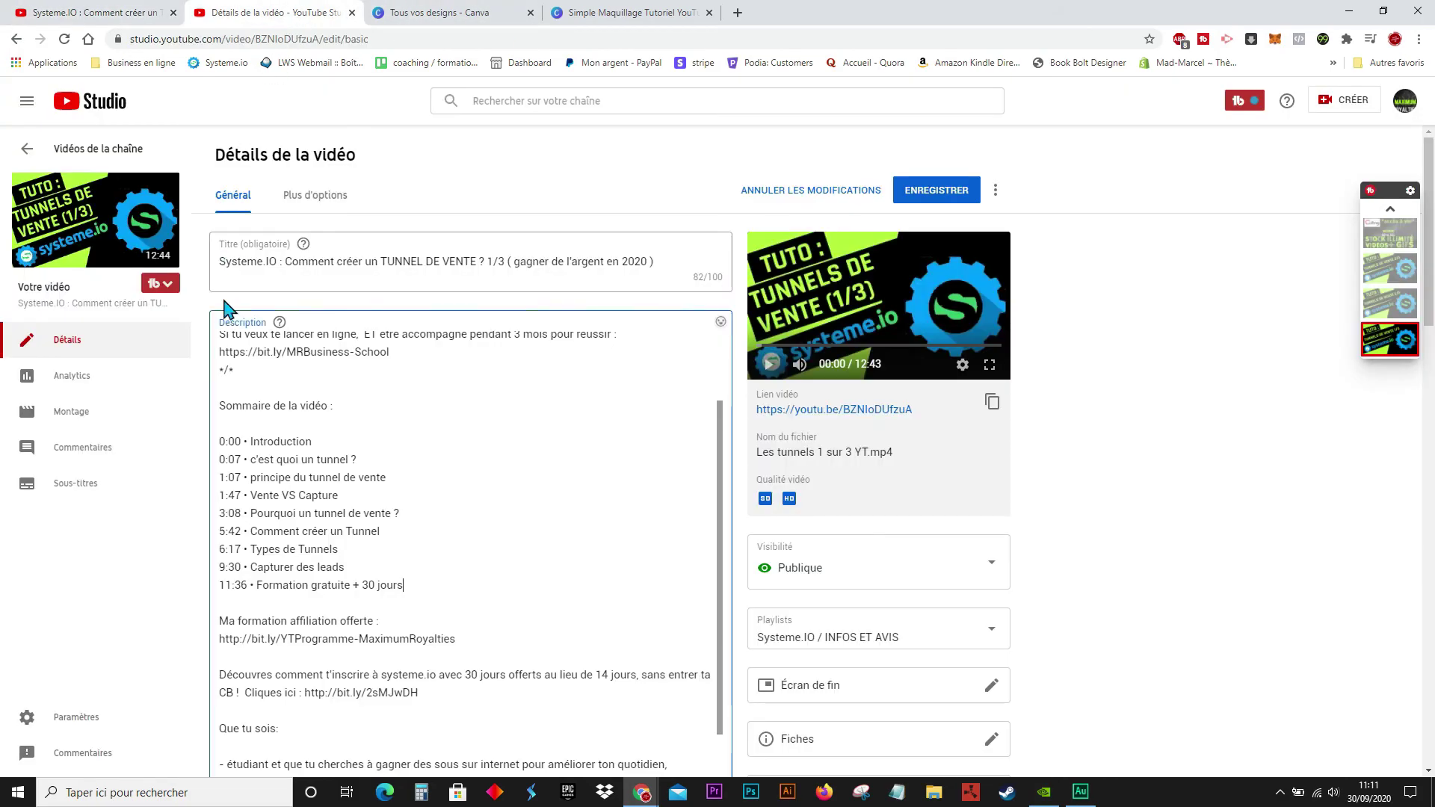